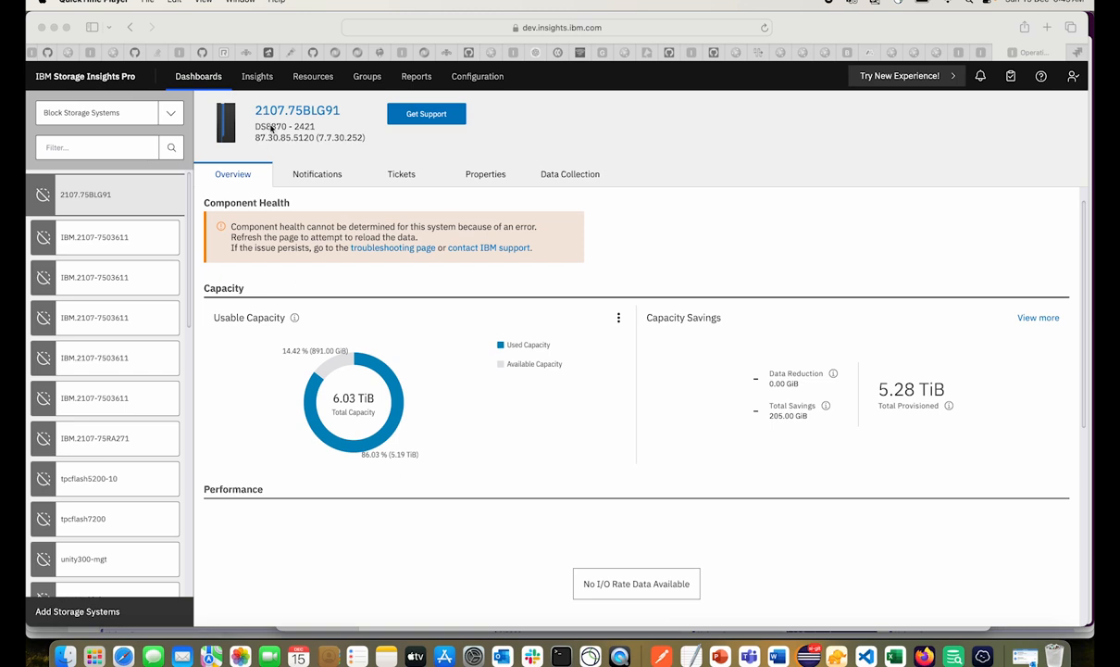
Step: Open the Alerts dashboard and select the Potential Ransomware Detected alert for DLW_Usha_14Oct24_Vol_2
left_click(199, 79)
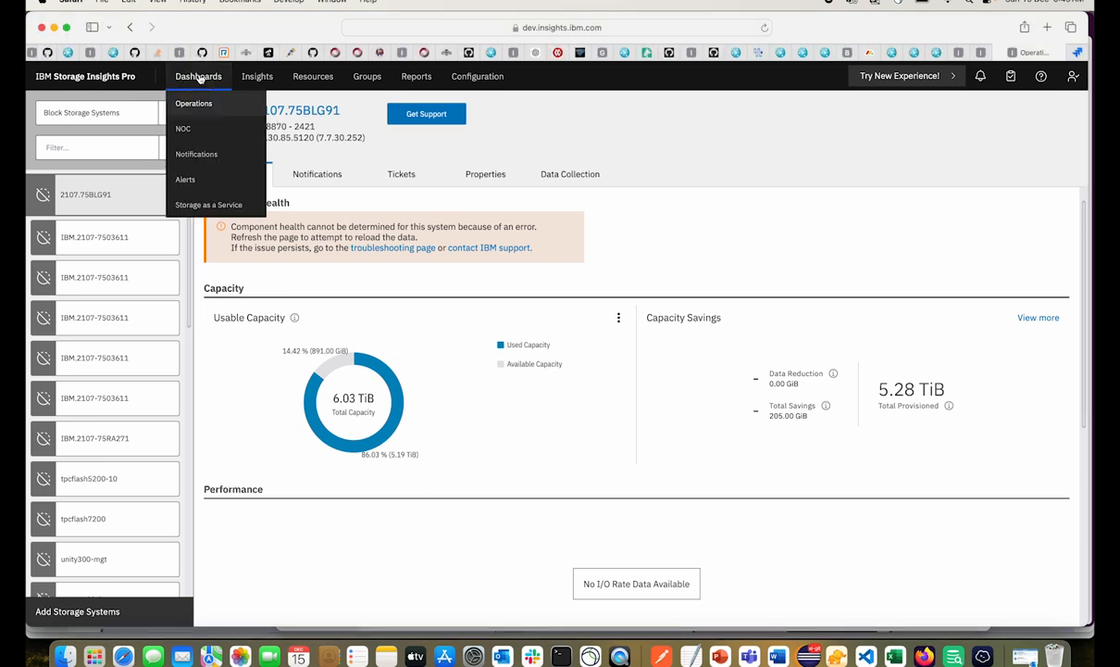
left_click(190, 179)
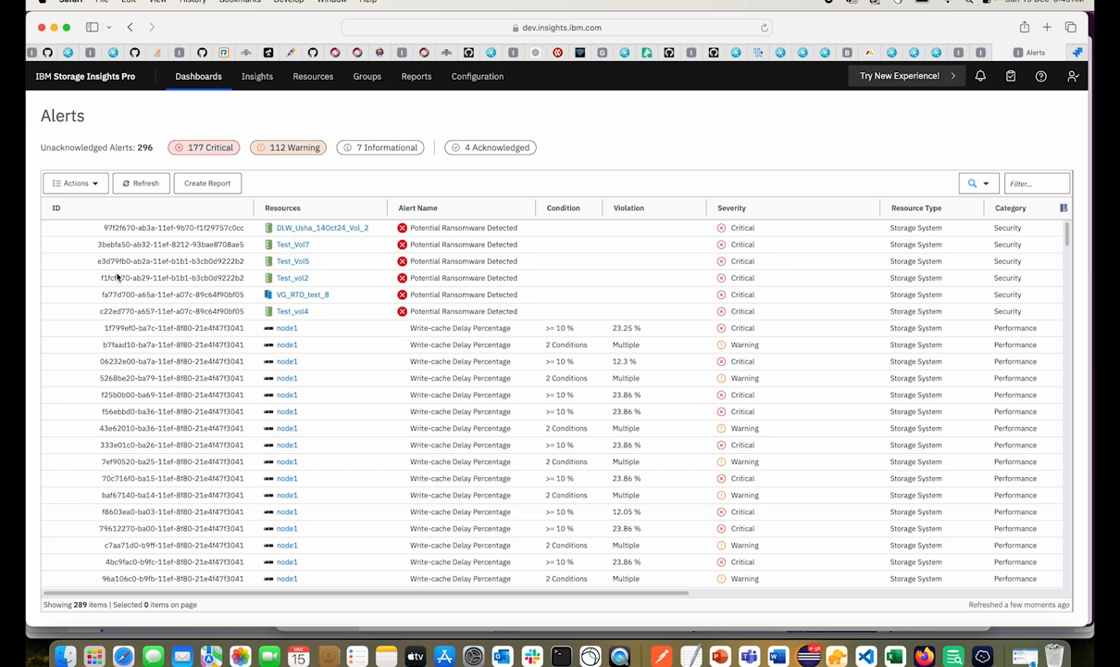
left_click(192, 232)
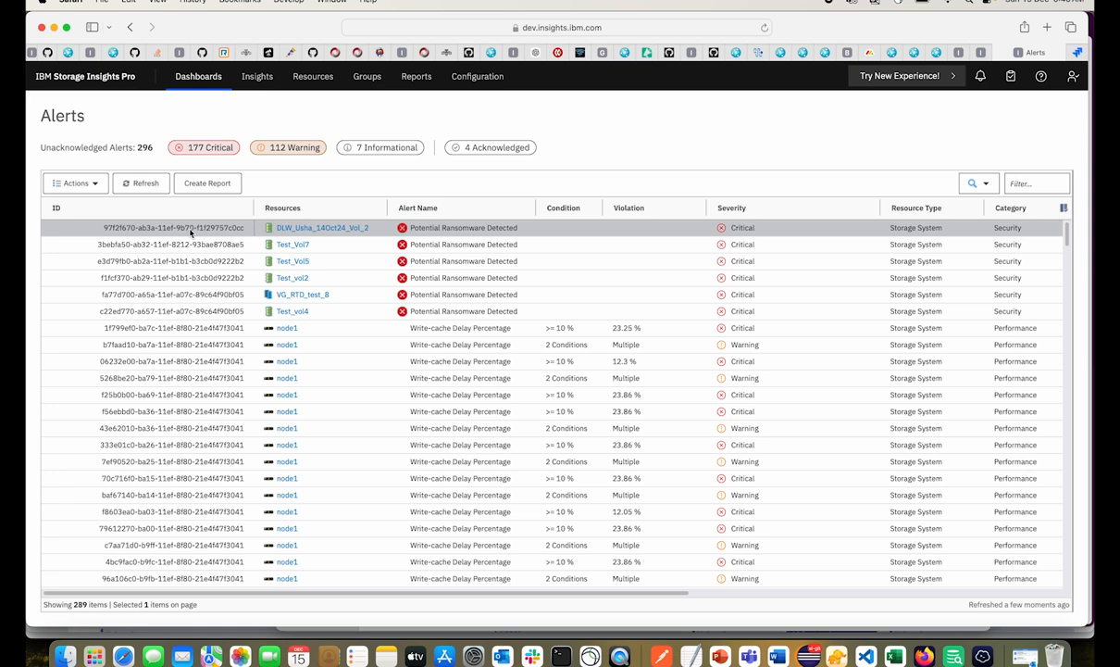
Step: Start adding a new integration from the Integrations configuration page
mouse_move(476, 79)
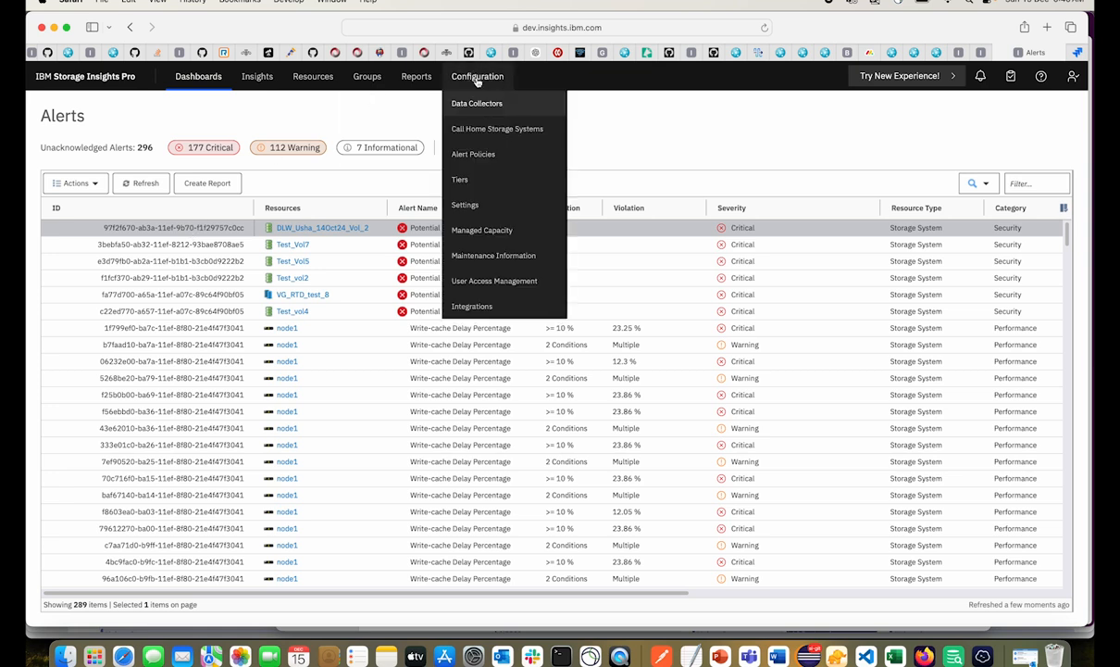
left_click(471, 307)
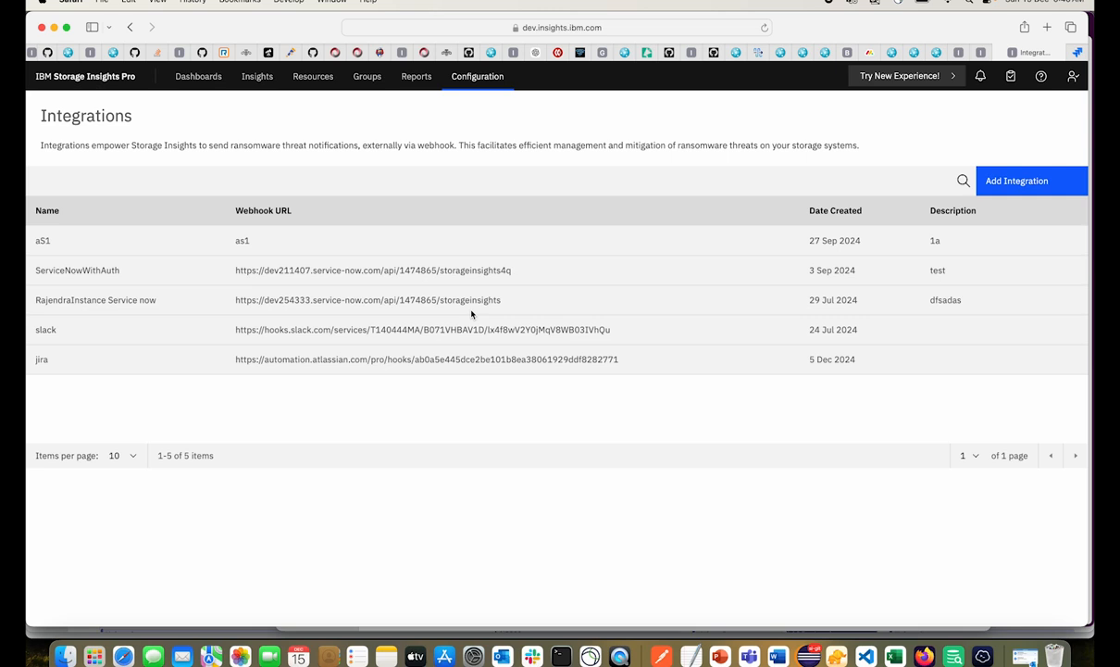
left_click(1014, 185)
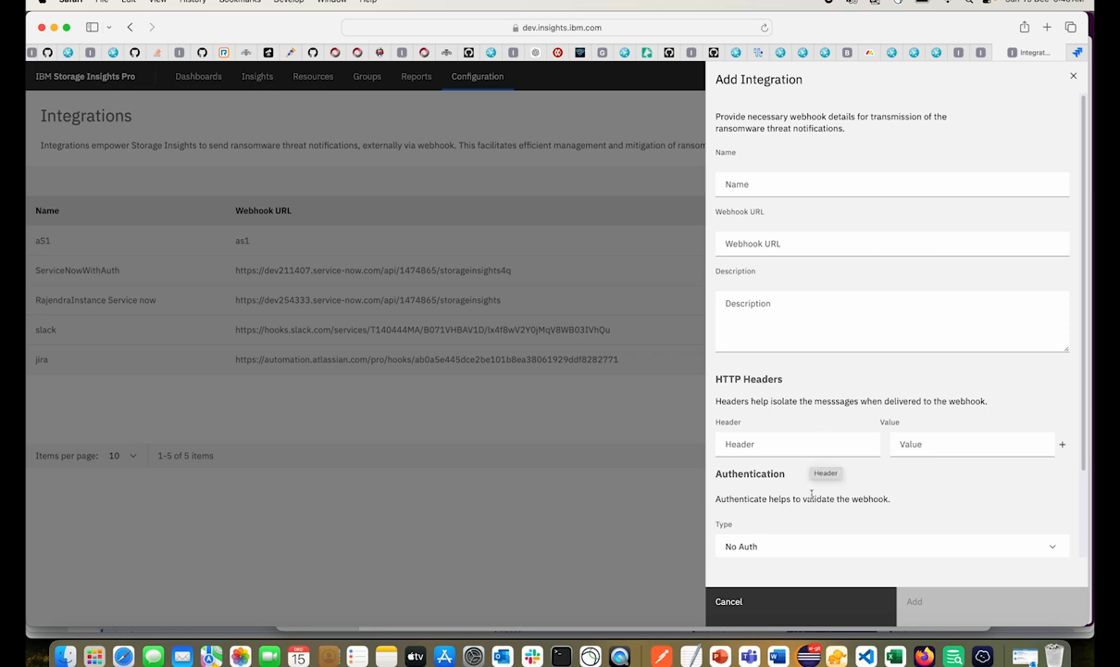
Step: Examine the authentication types and the remaining fields of the new integration form, keeping No Auth
scroll(838, 468, "down", 3)
left_click(842, 450)
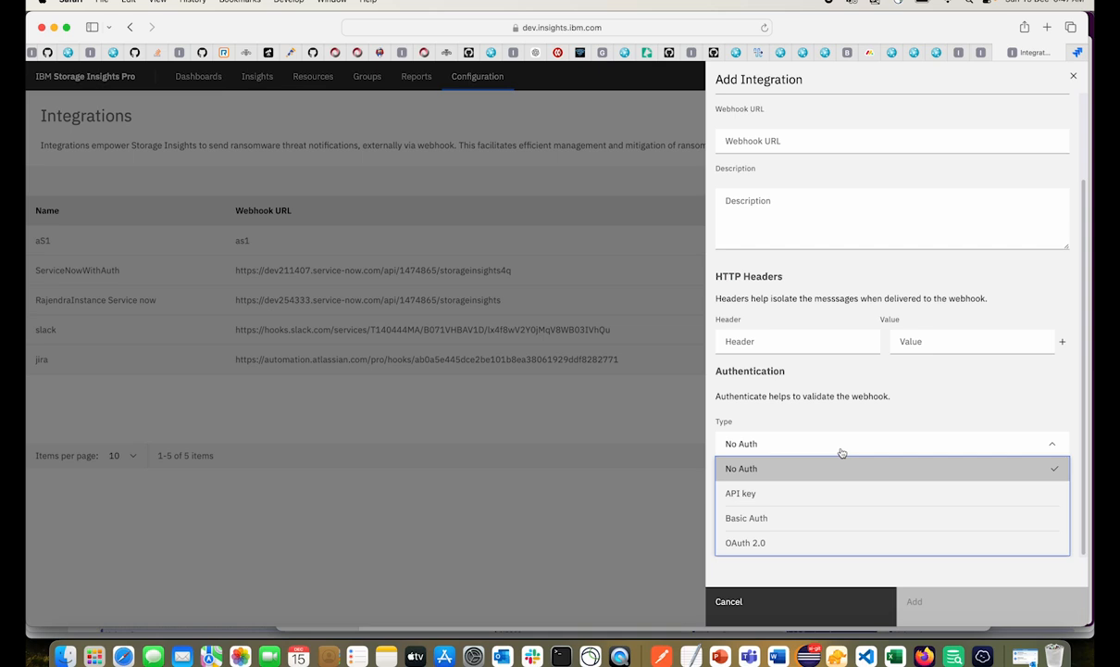
left_click(732, 575)
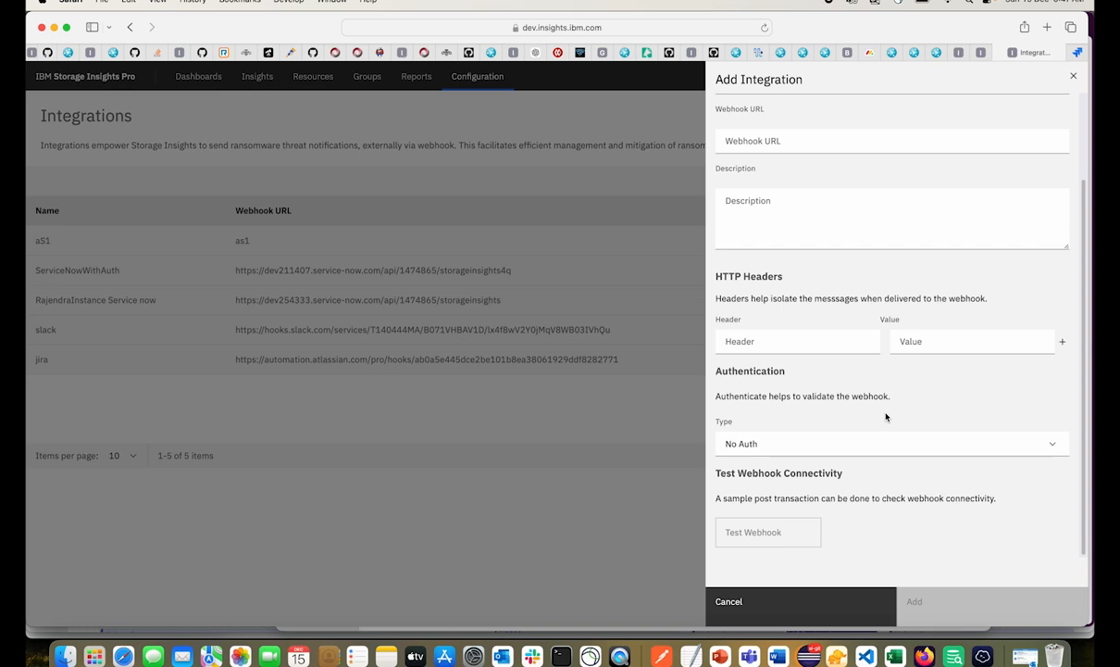
scroll(886, 417, "up", 3)
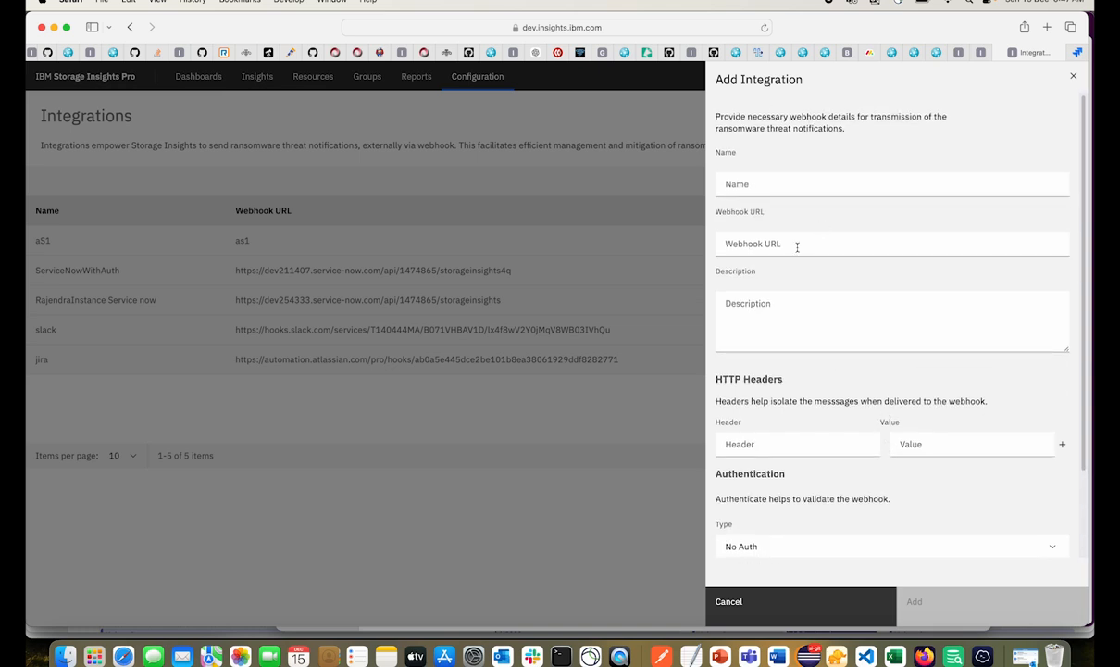
scroll(810, 425, "down", 2)
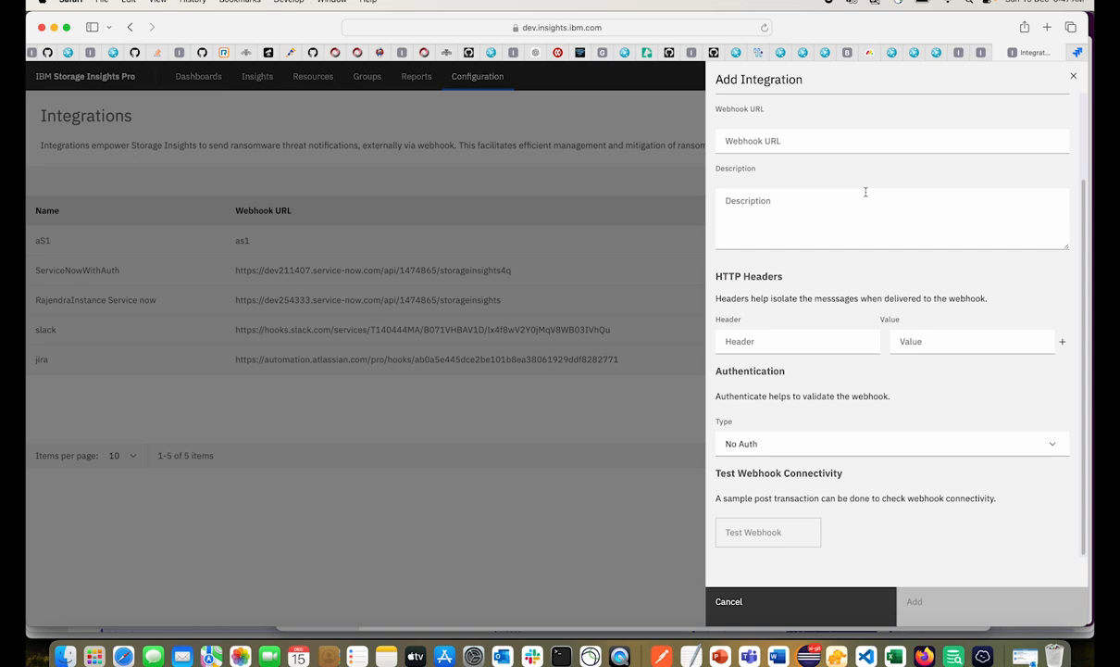
Step: Switch to Jira and start a new team-managed project from the Kanban template
left_click(1075, 54)
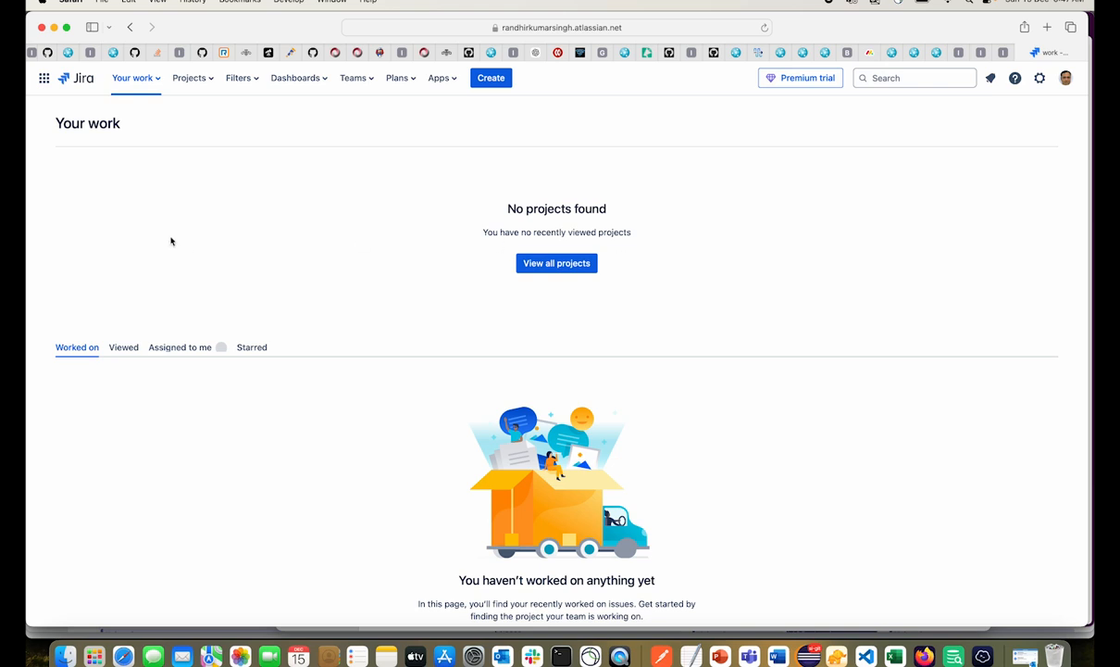
left_click(196, 82)
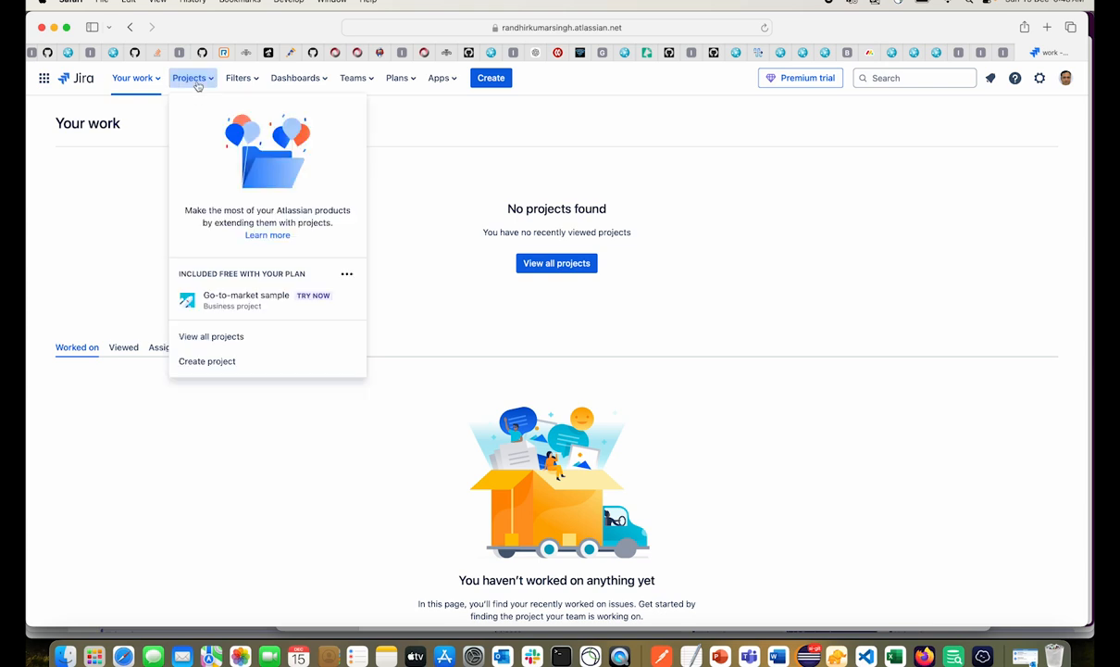
left_click(207, 361)
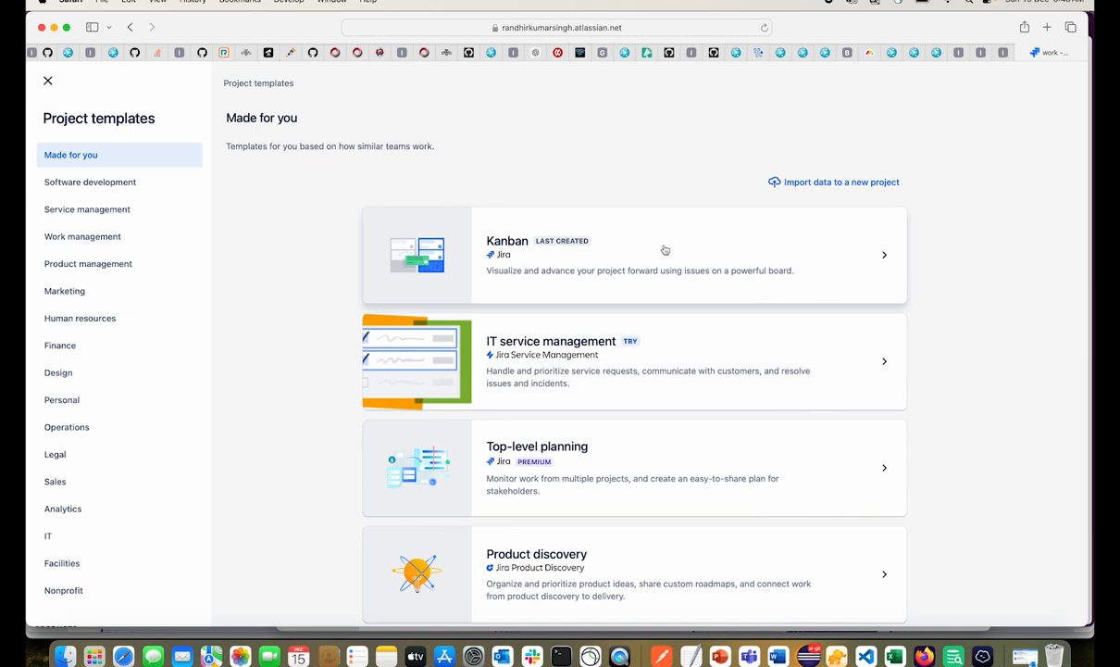
left_click(839, 252)
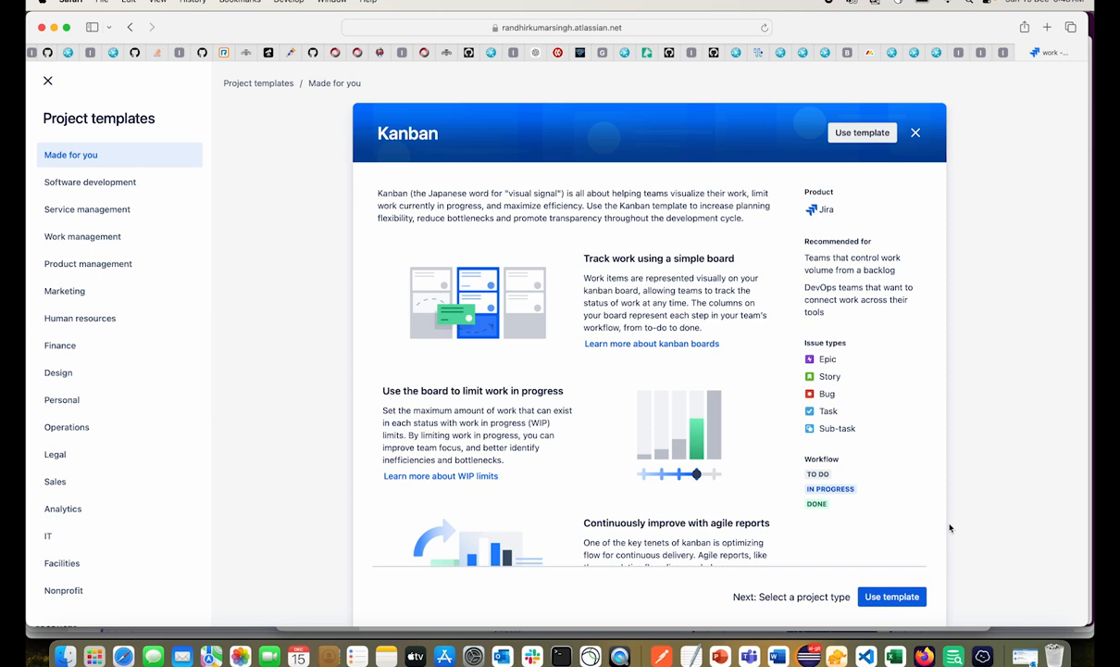
left_click(891, 597)
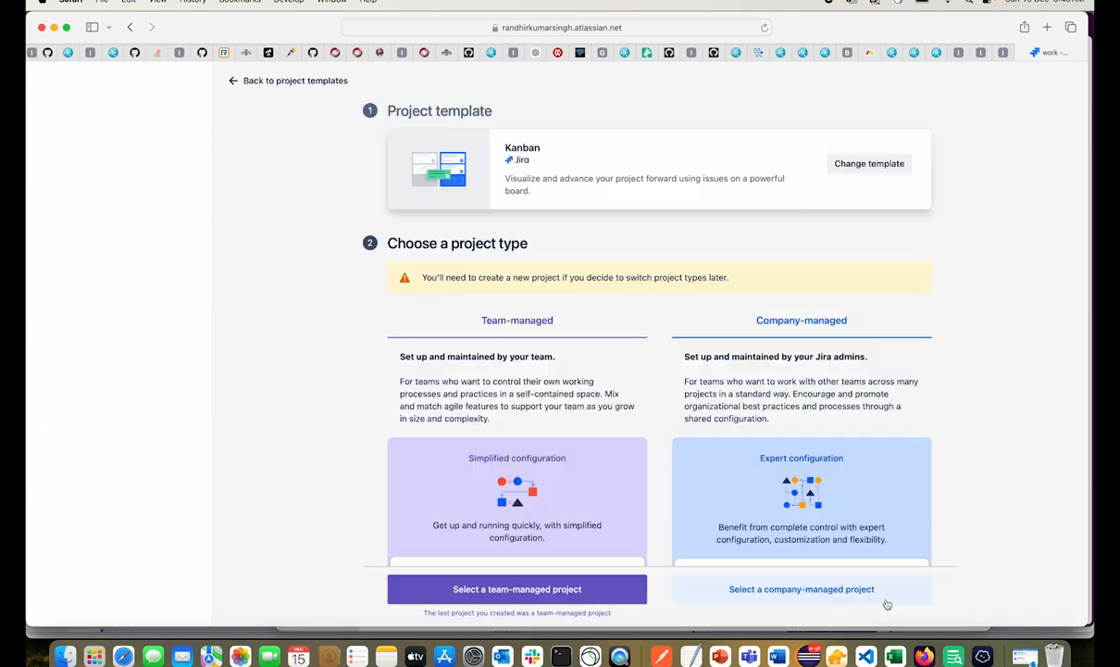
scroll(833, 463, "down", 1)
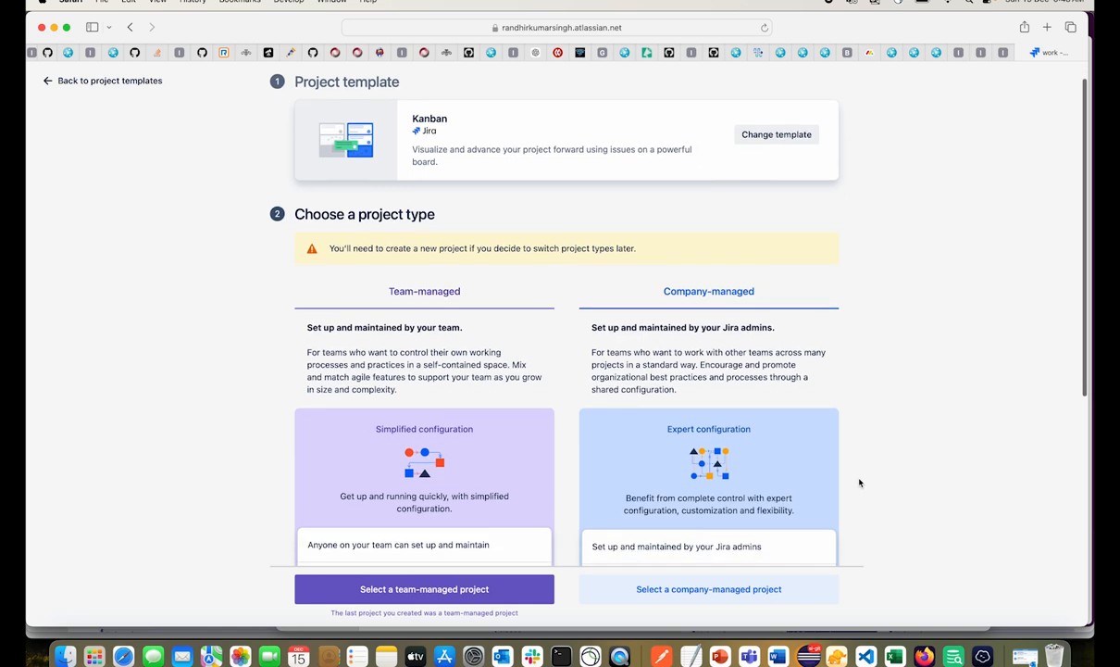
left_click(446, 591)
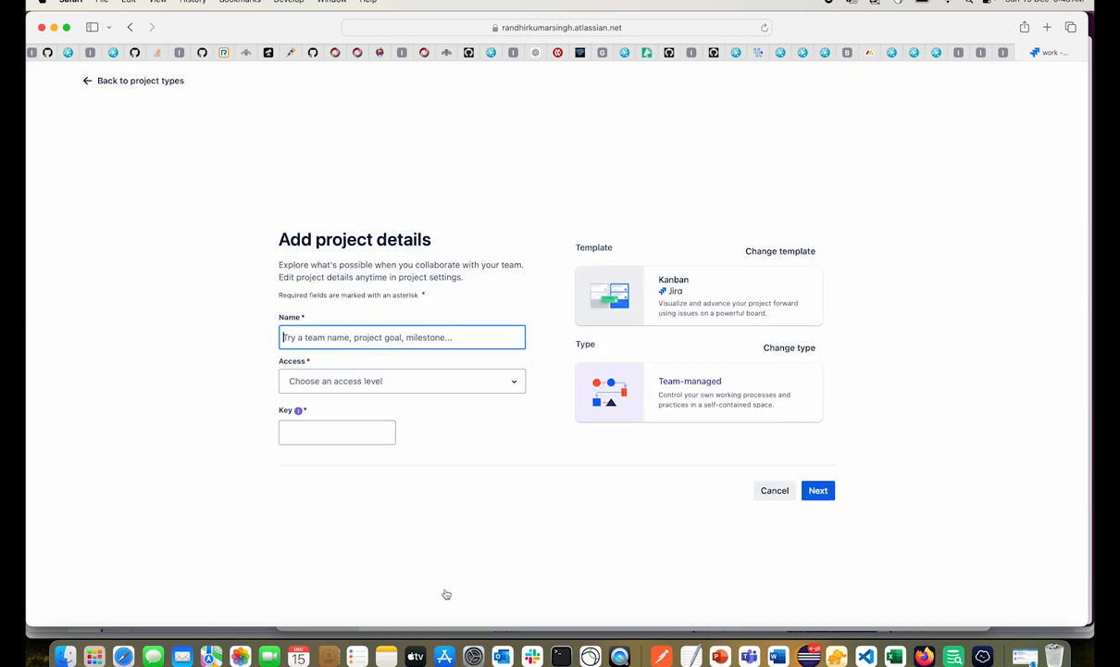
Step: Name the project SI Alerts, set its access to Private and create it
type("SI Alerts")
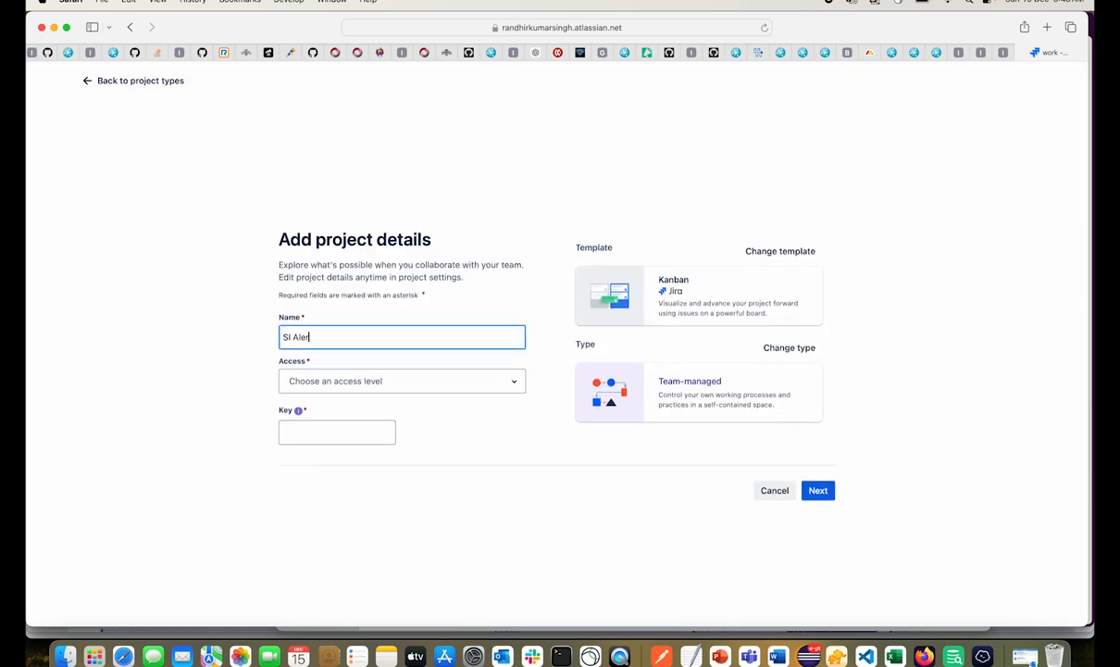
left_click(350, 380)
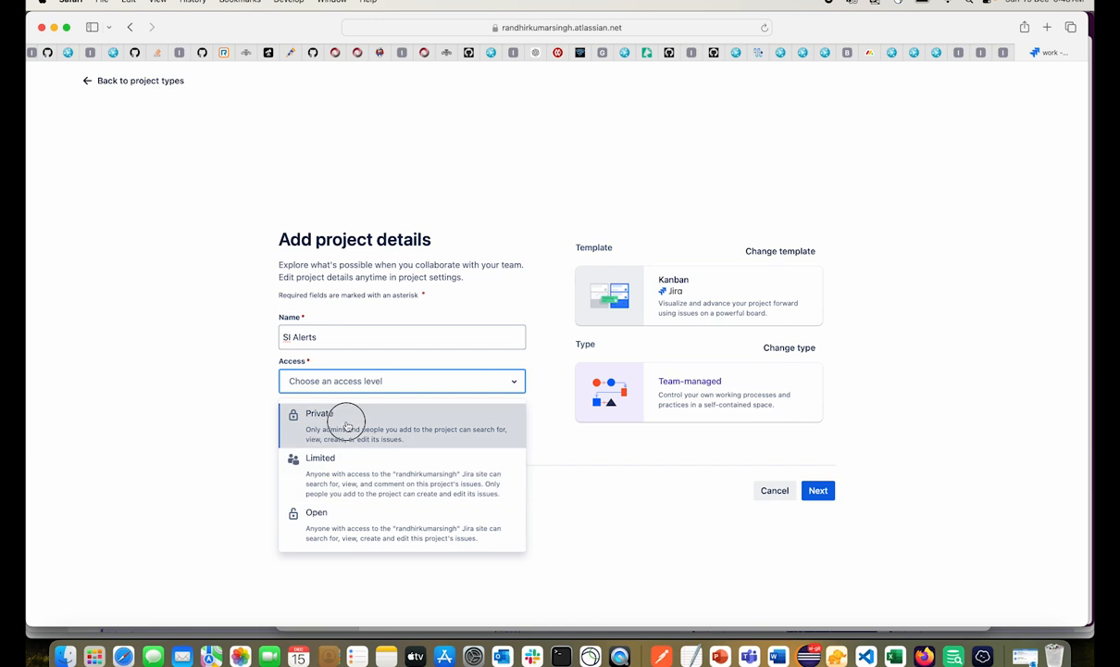
left_click(346, 425)
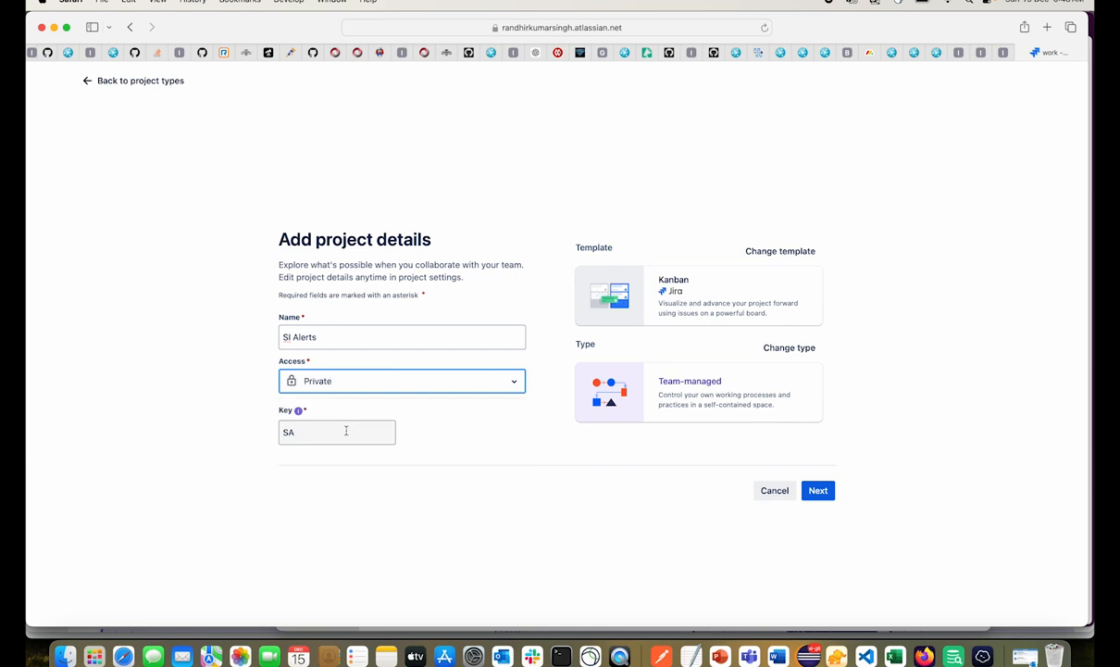
left_click(811, 491)
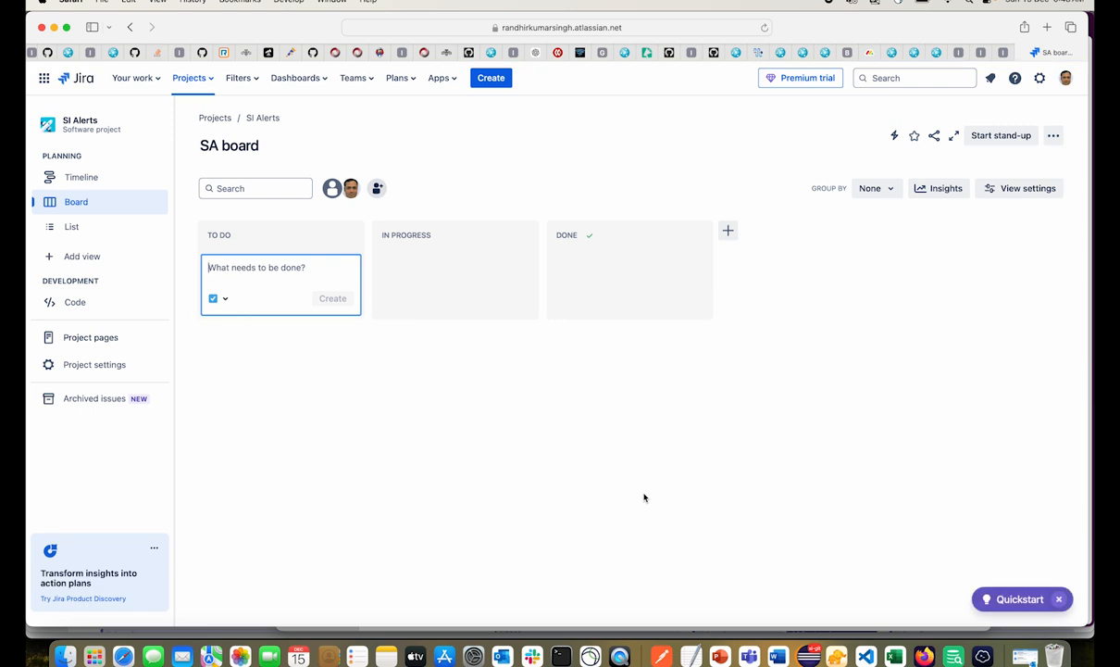
Step: Start a new global automation rule in the Jira system settings
left_click(1040, 77)
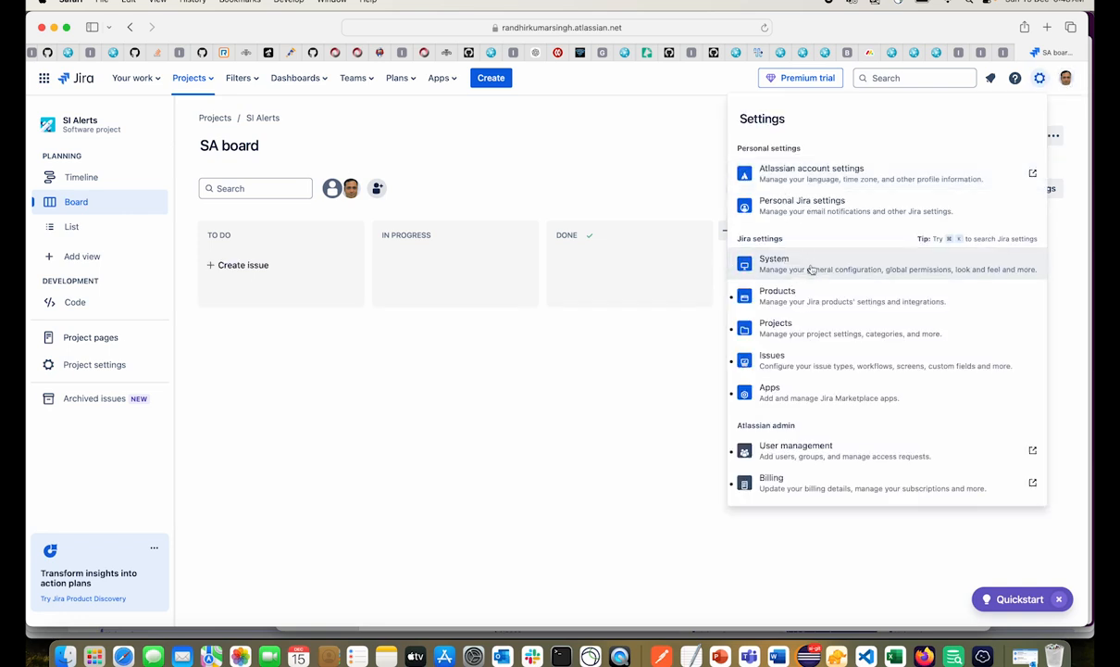
left_click(811, 270)
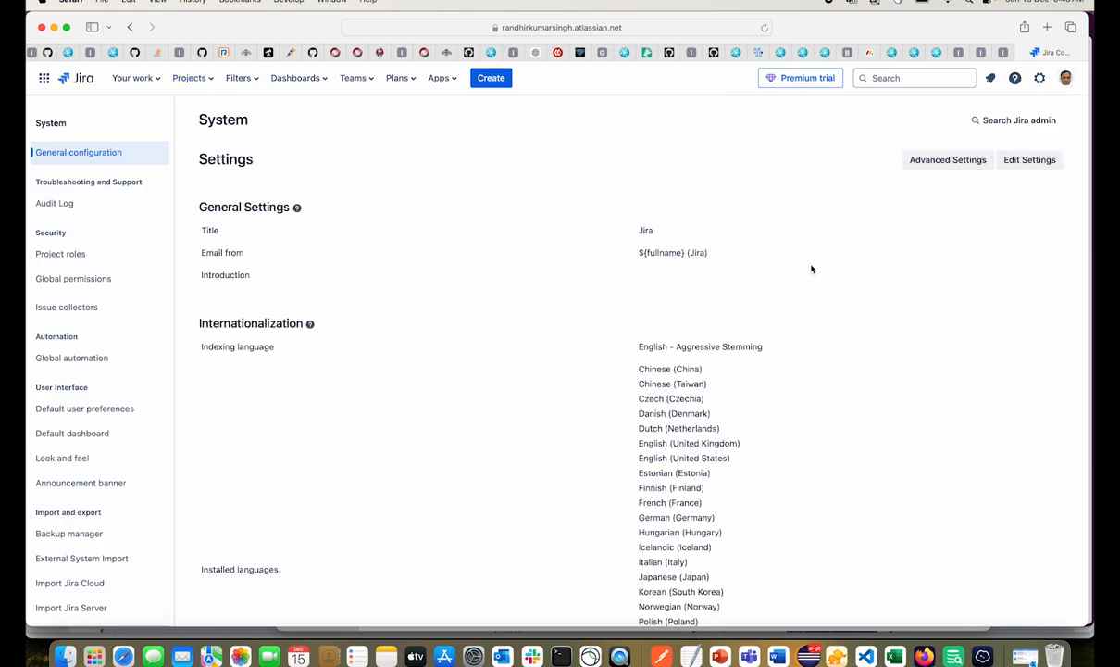
left_click(63, 360)
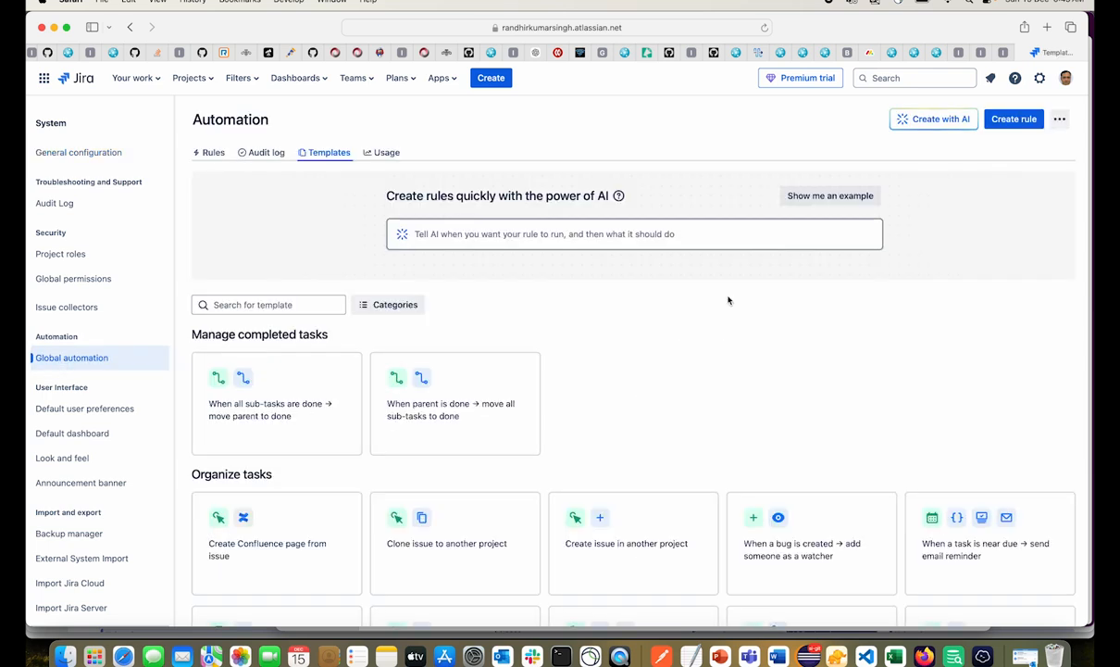
left_click(1014, 123)
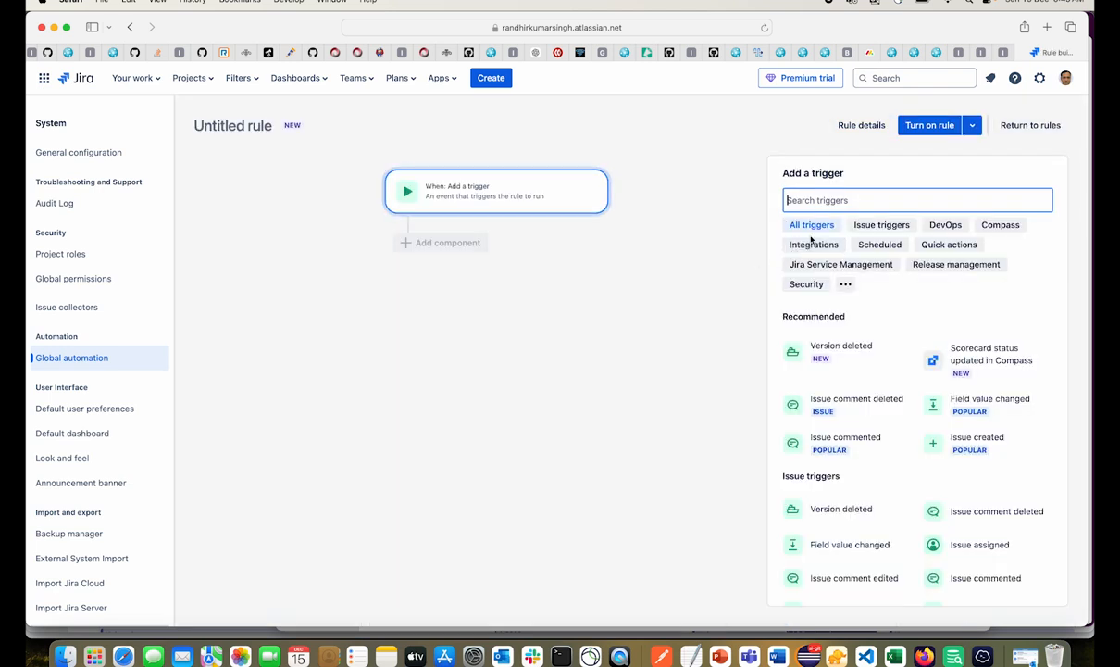
Step: Give the rule an Incoming webhook trigger that executes with no issues from the webhook
type("webs")
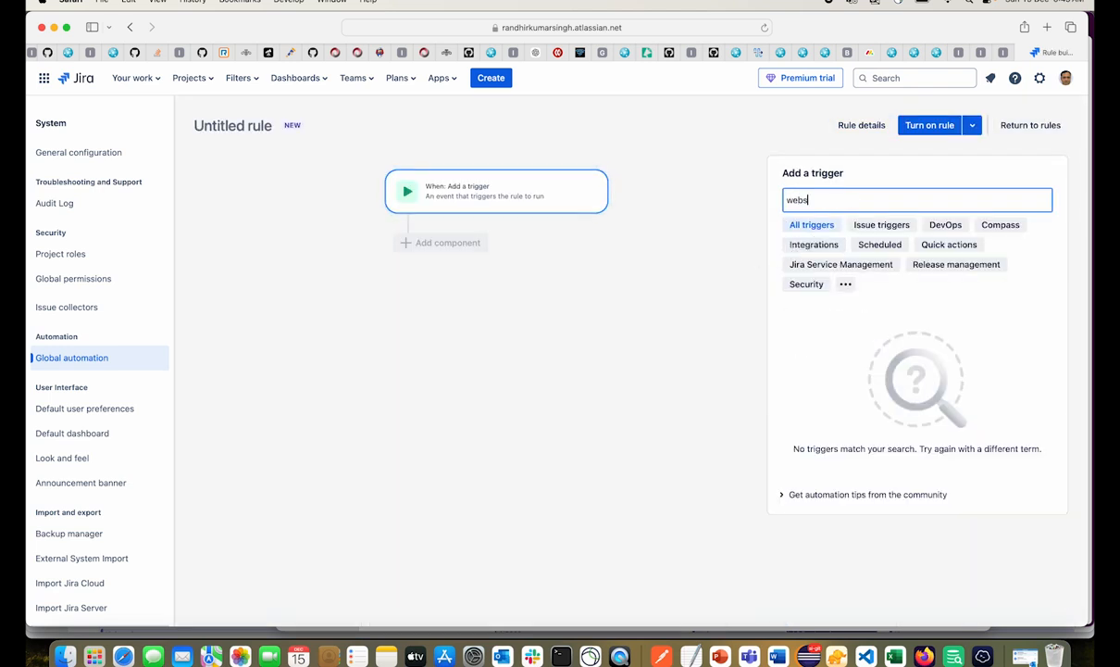
key("BackSpace")
type("h")
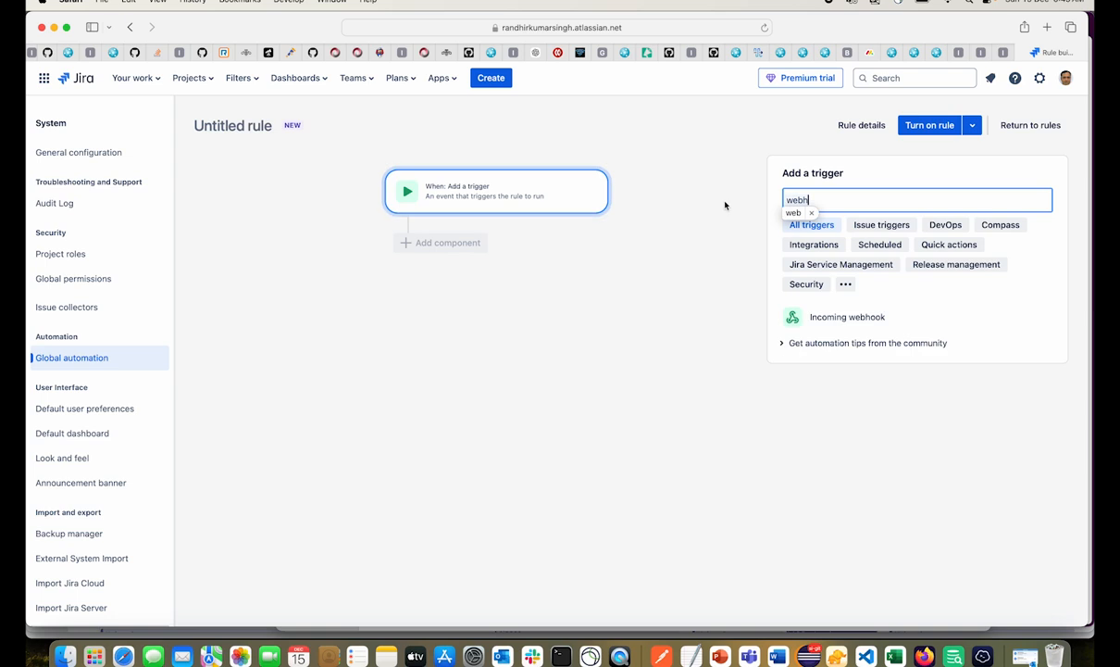
left_click(818, 316)
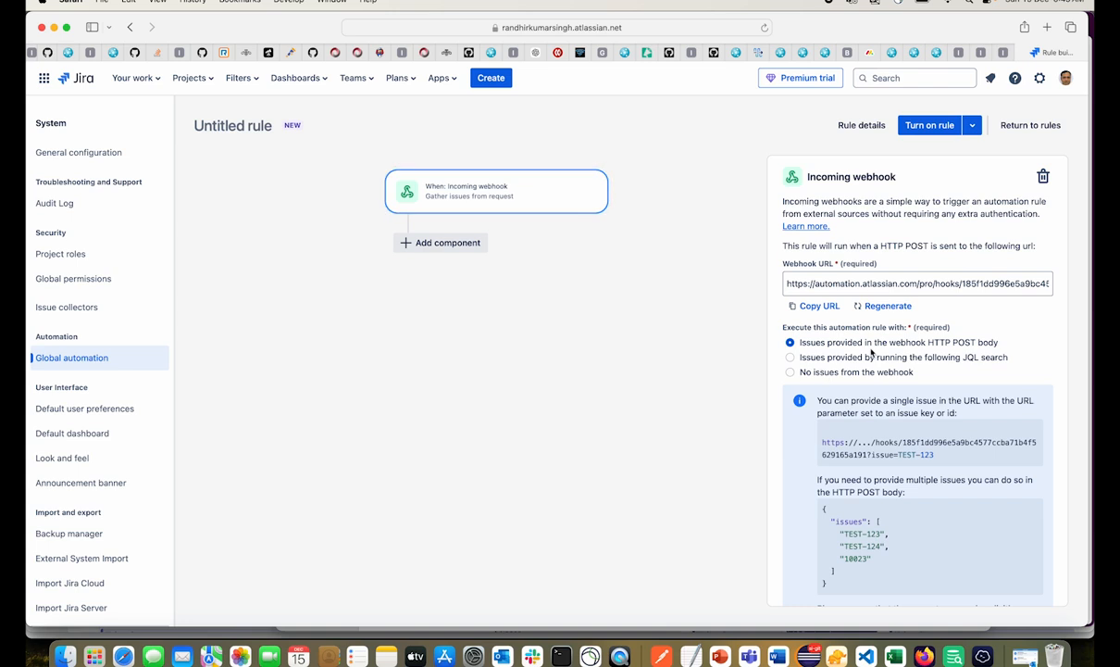
scroll(870, 352, "down", 2)
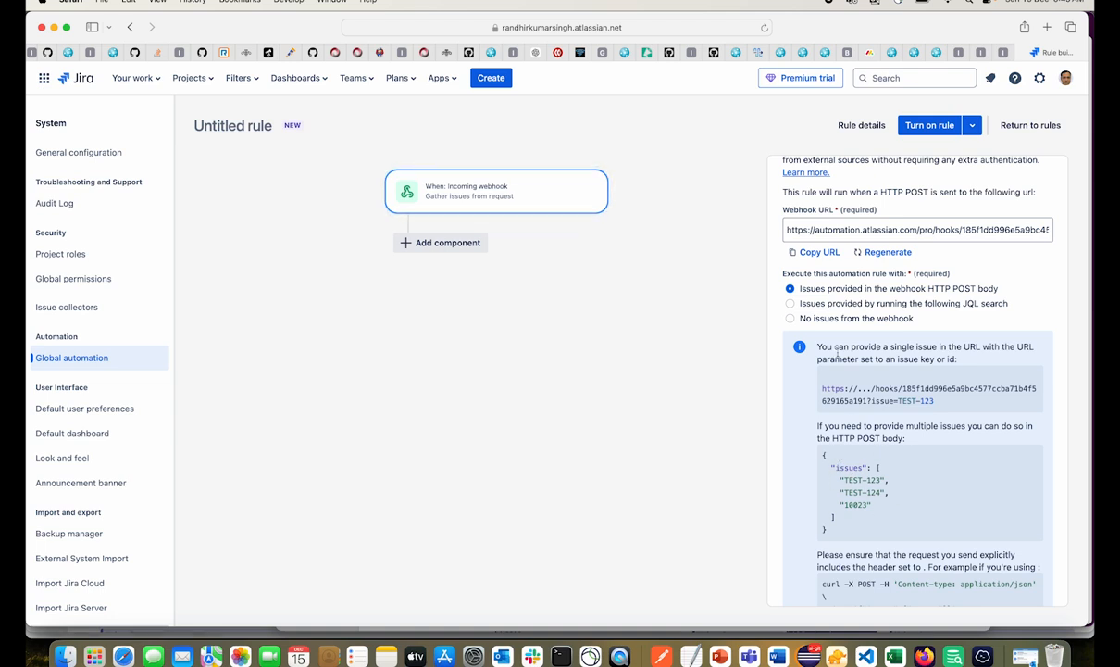
left_click(790, 318)
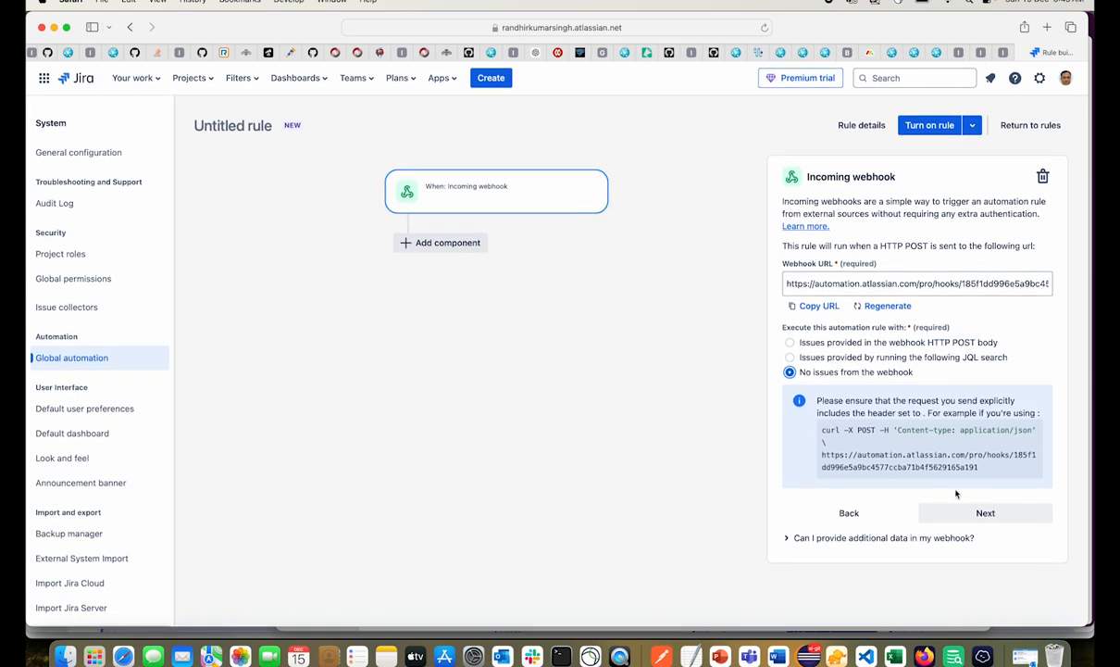
Step: Copy the trigger's webhook URL and paste it as the Webhook URL of the new integration in IBM Storage Insights
left_click(815, 305)
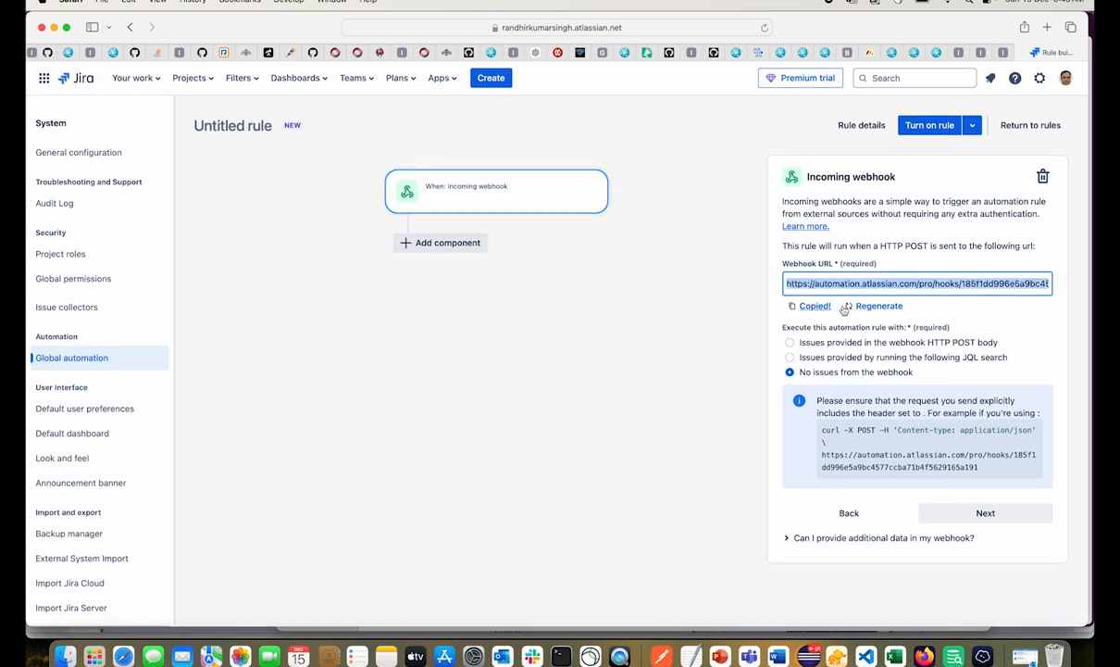
left_click(1010, 51)
left_click(798, 139)
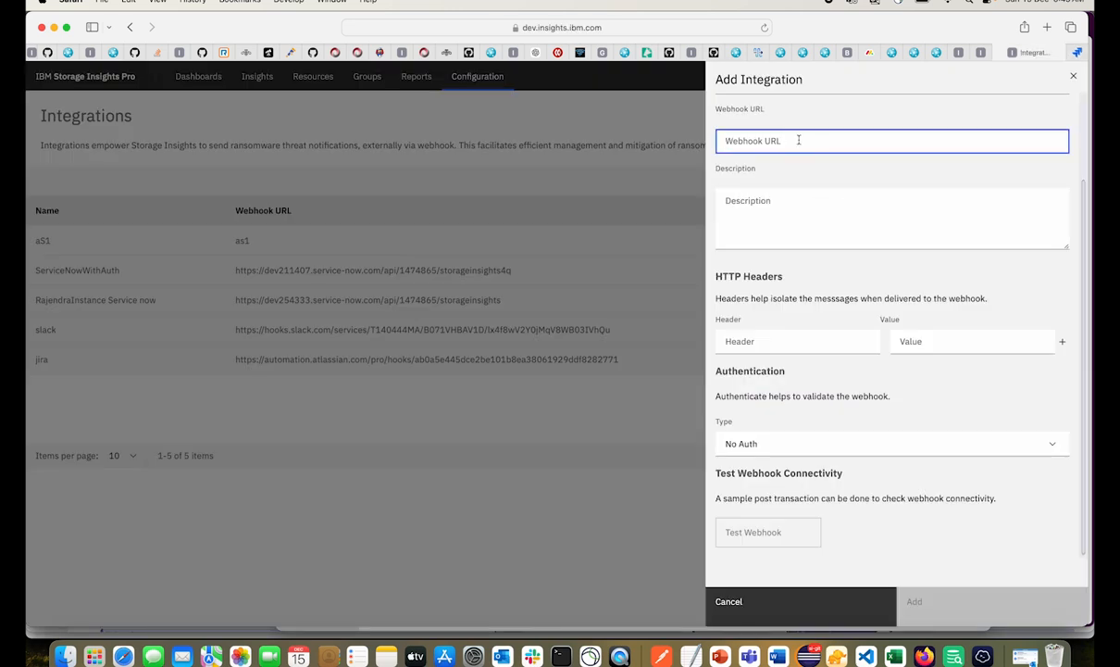
key("super+v")
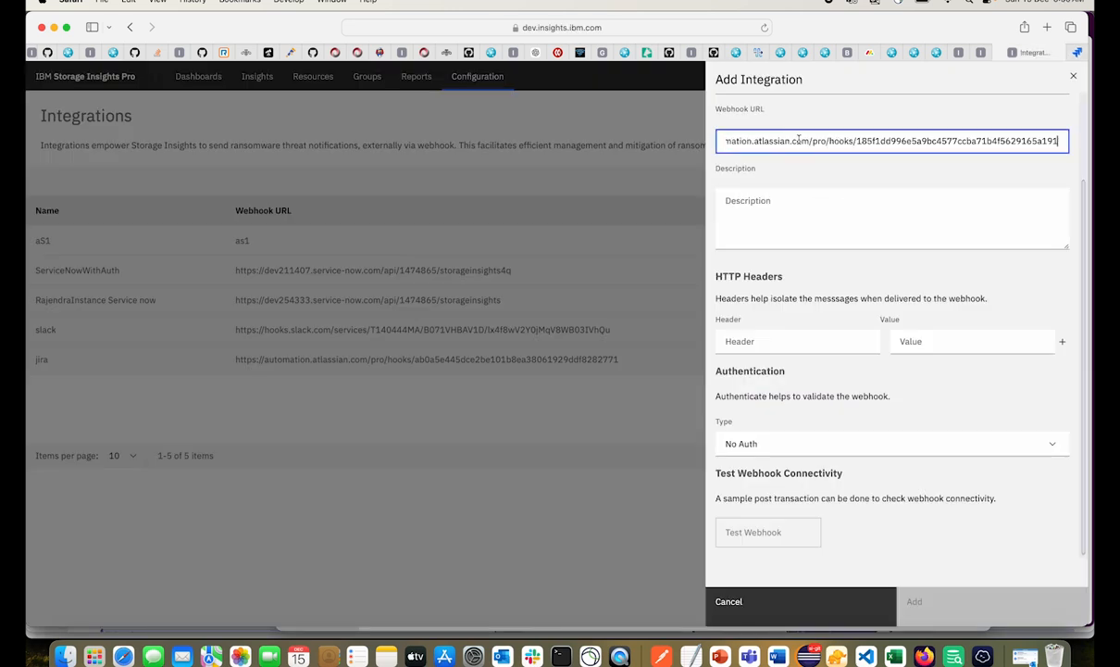
left_click(1077, 53)
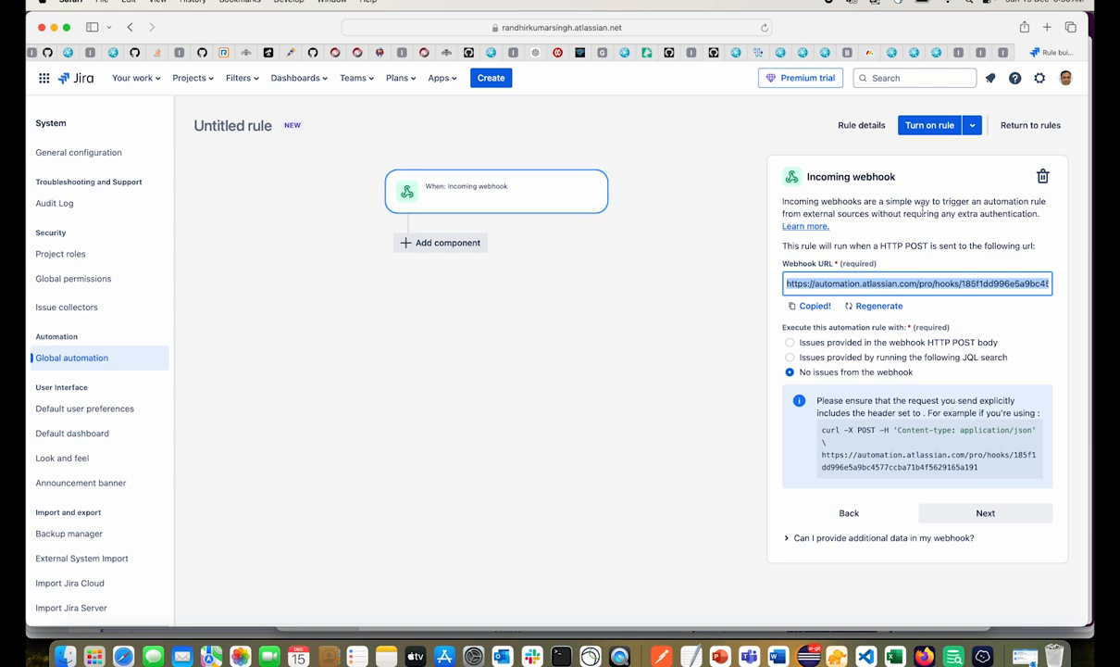
left_click(1009, 52)
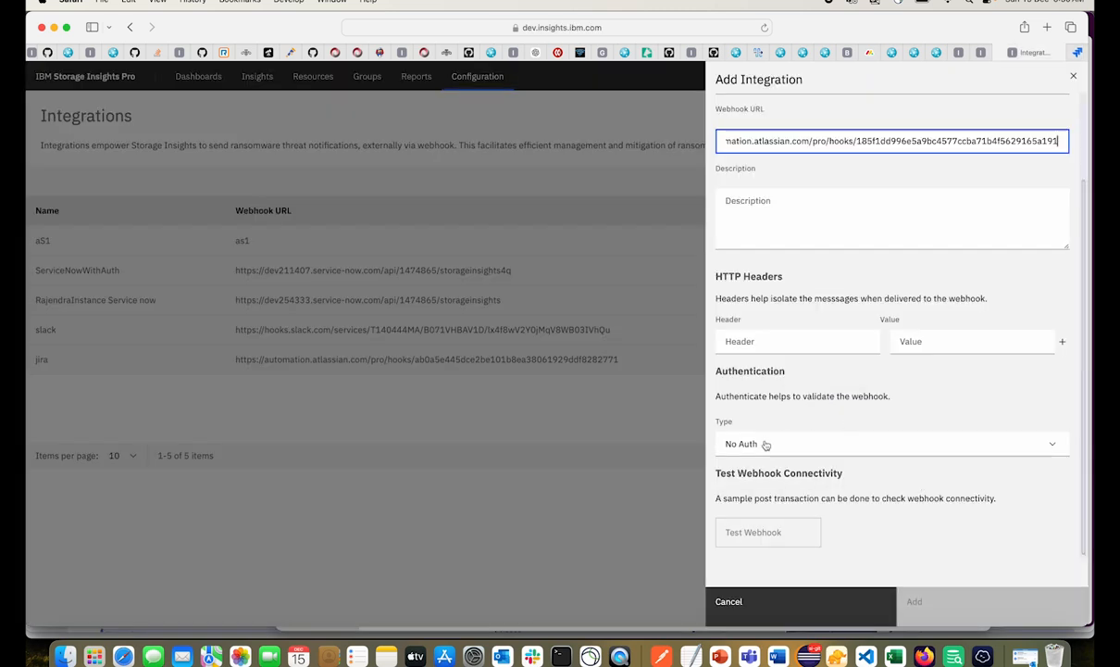
Step: Return to the Jira automation rule, confirm its webhook trigger and add a Create issue action after it
left_click(1076, 55)
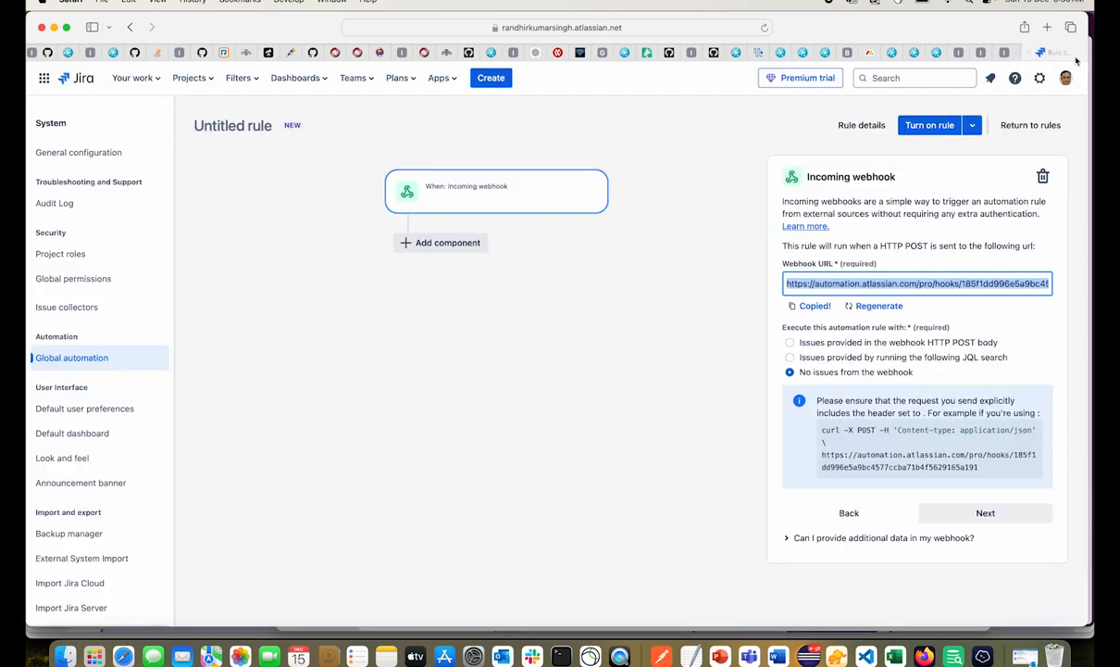
left_click(987, 516)
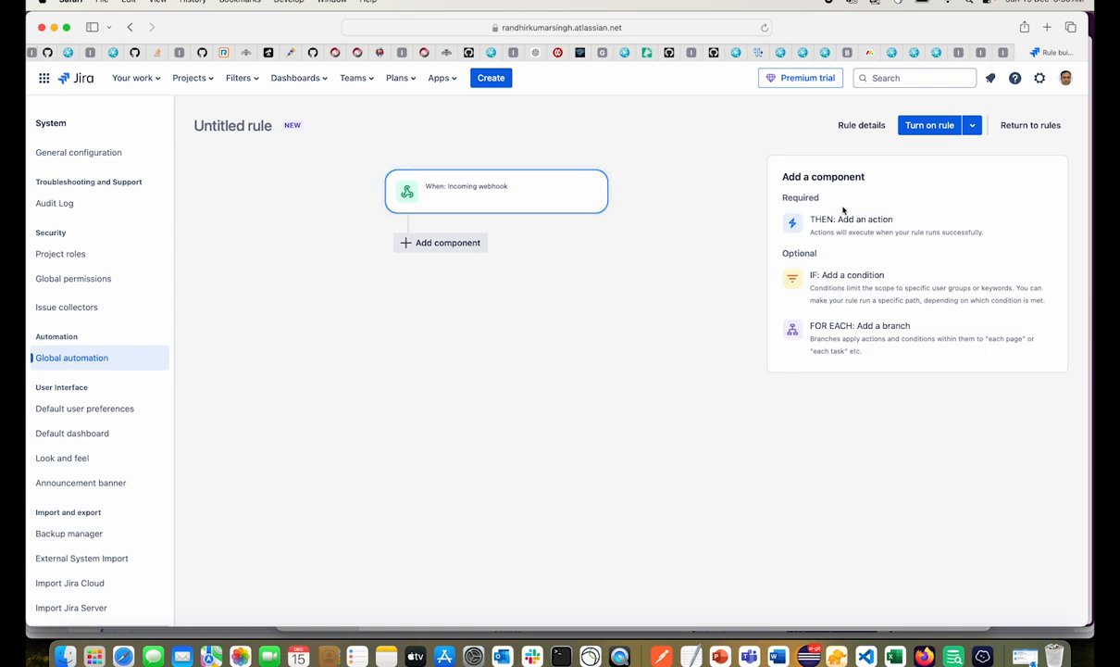
left_click(436, 243)
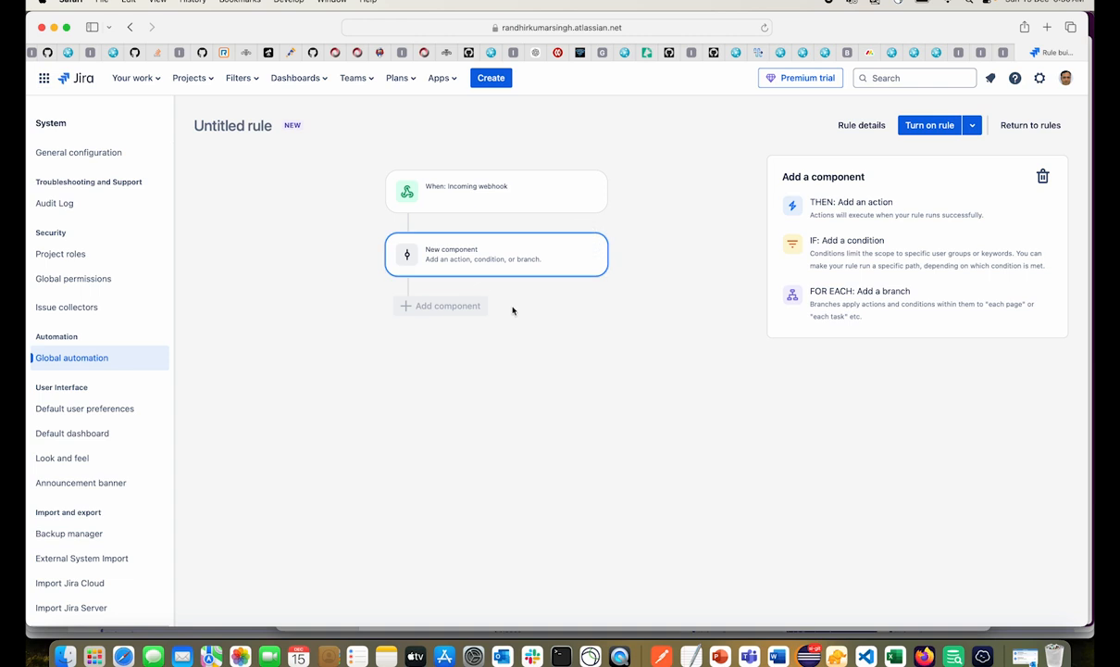
left_click(854, 212)
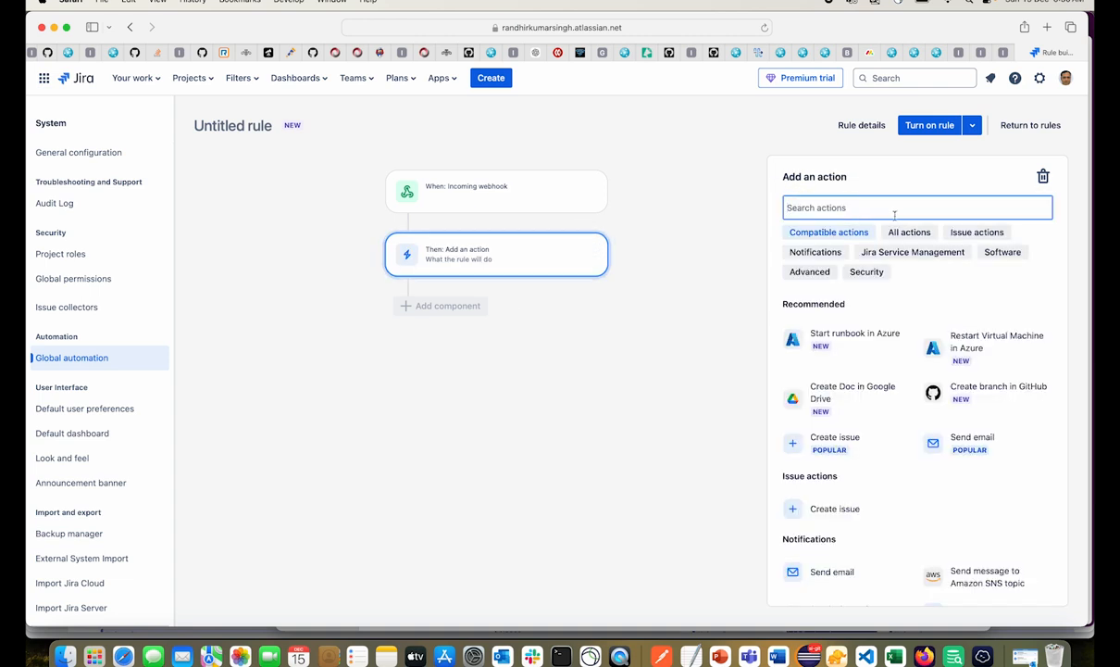
left_click(845, 444)
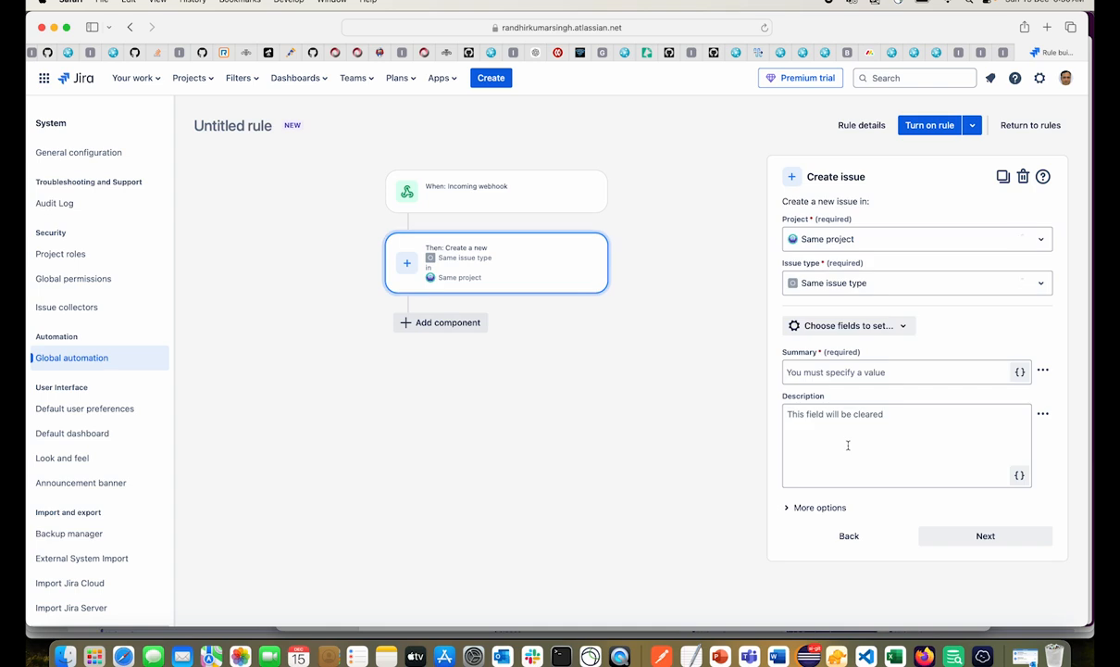
Step: Set the new issue's project to SI Alerts (SA) and its issue type to Task
left_click(886, 242)
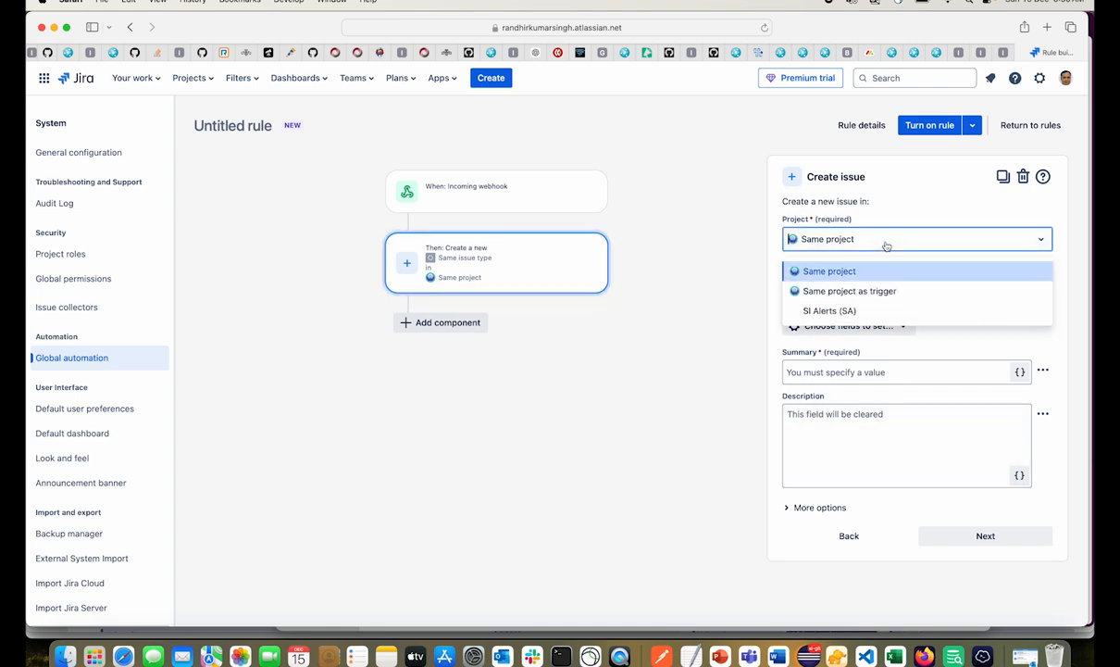
left_click(869, 313)
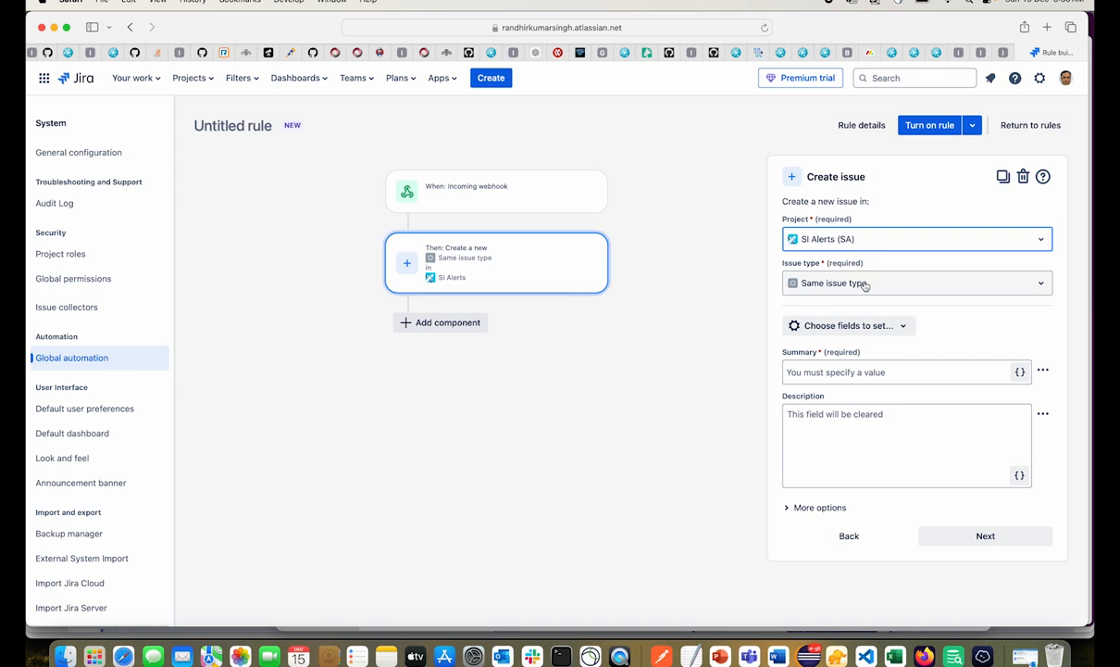
left_click(867, 285)
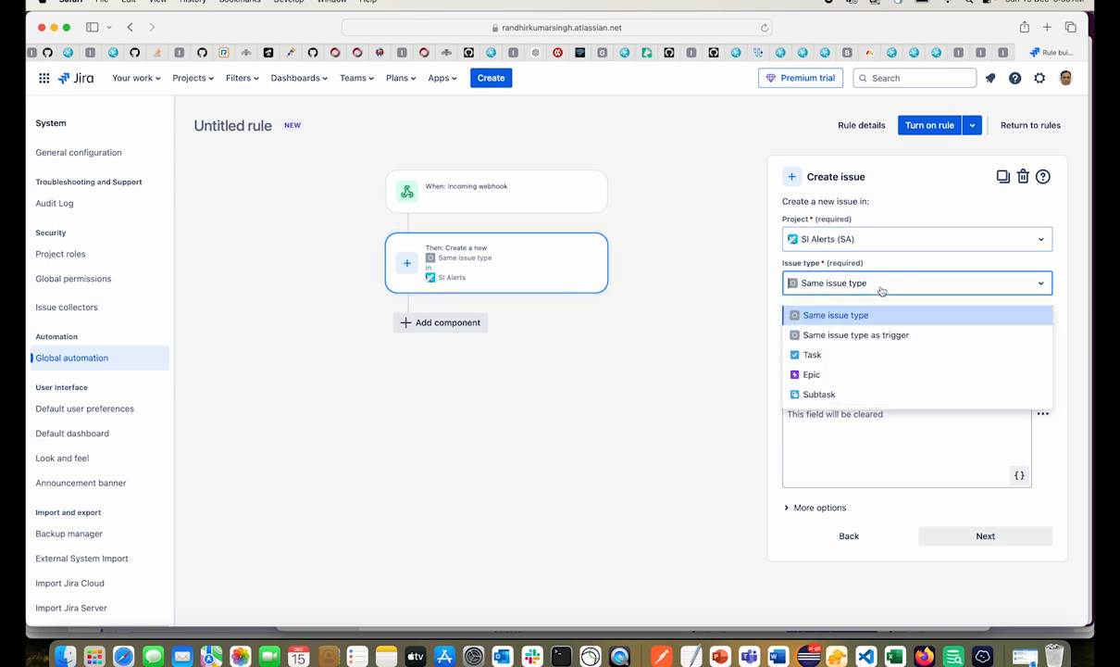
left_click(853, 361)
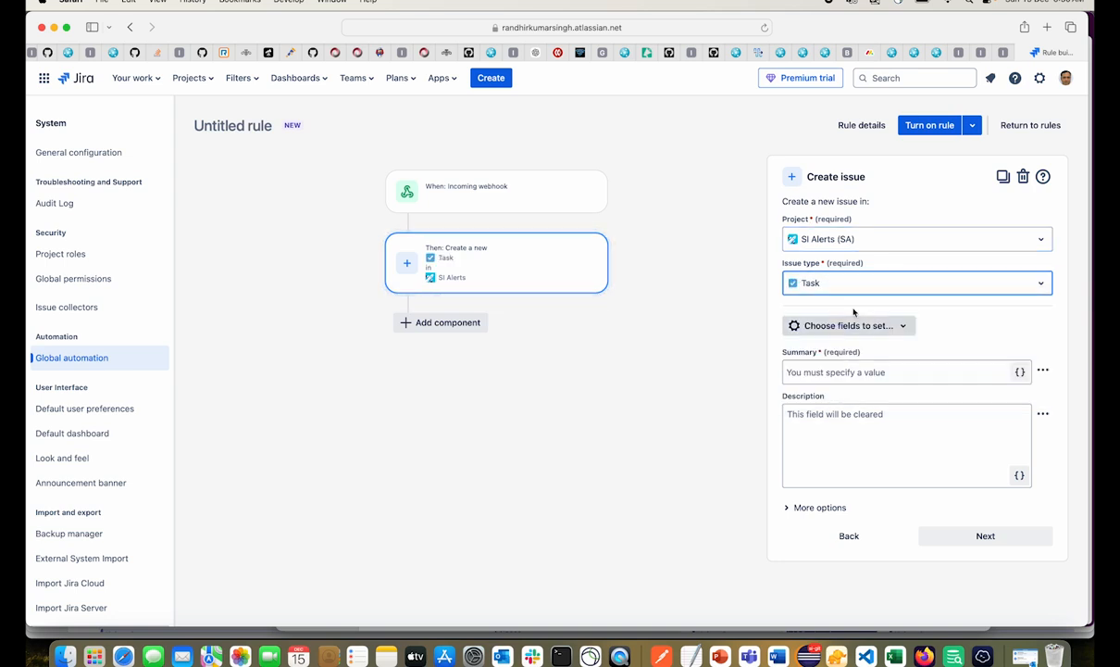
Step: Set the issue summary to the smart value {{webhookData.name}}
left_click(863, 369)
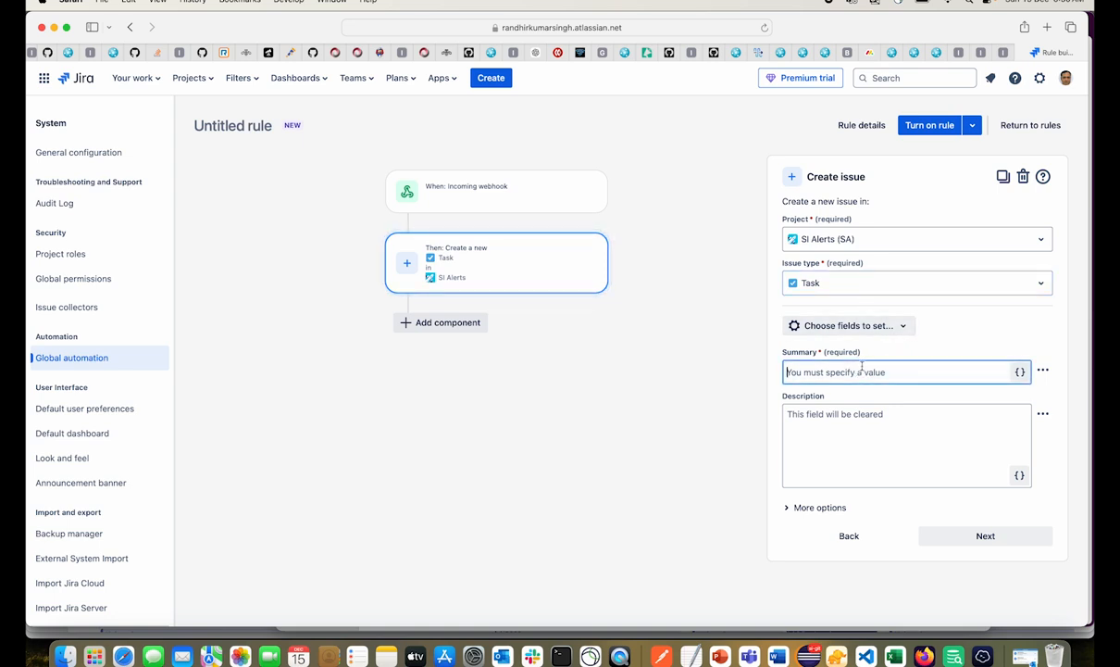
type("{{")
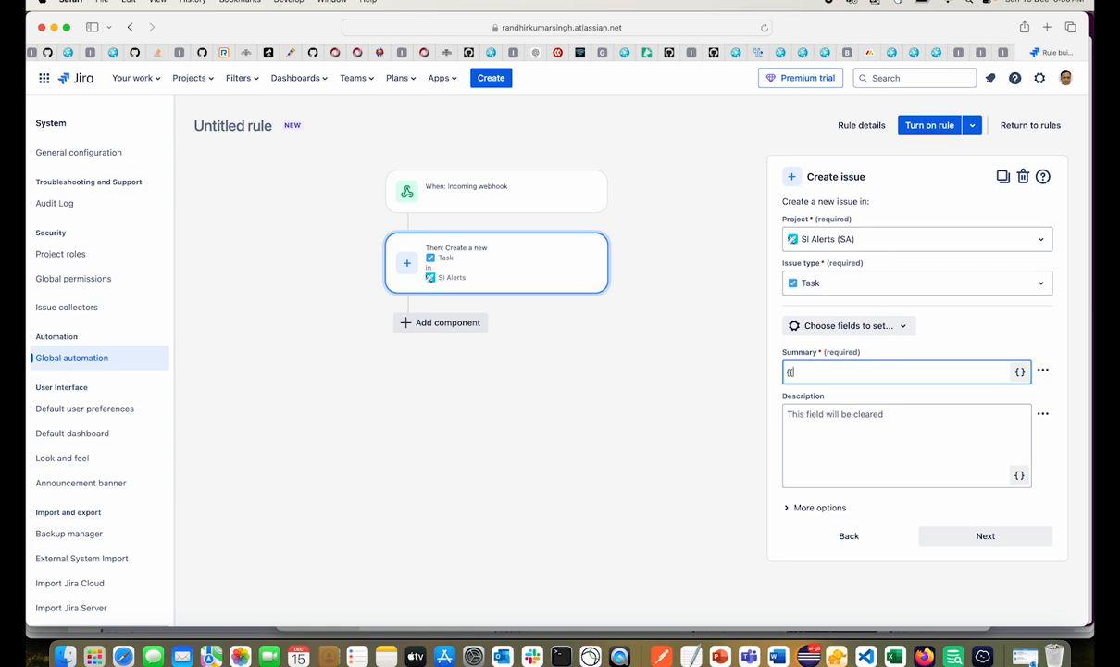
type("web")
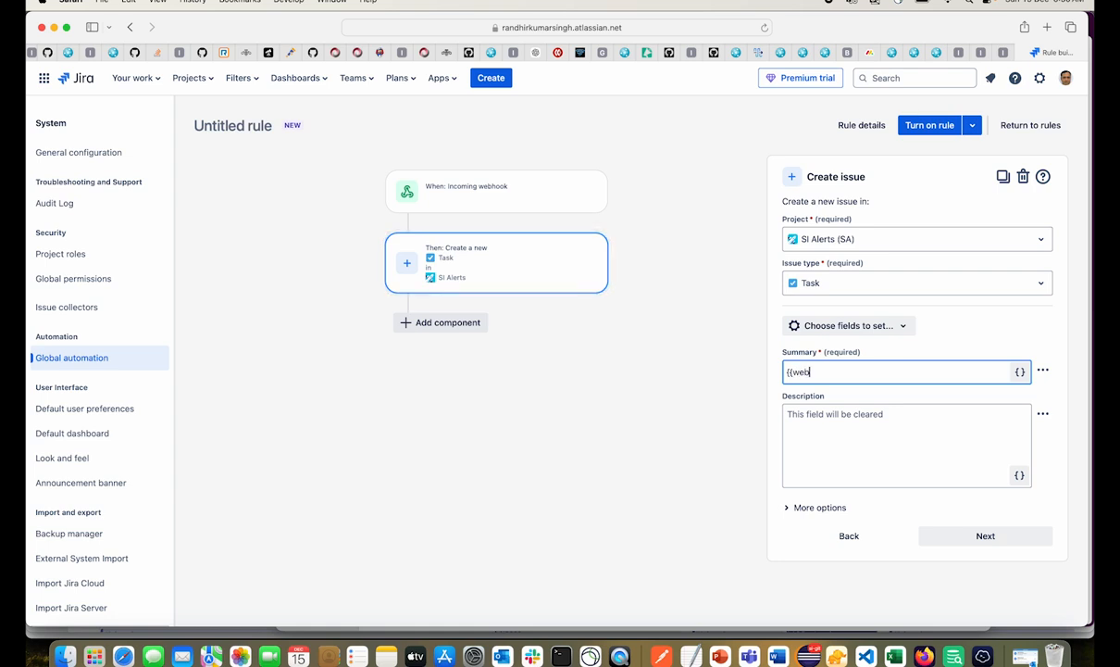
type("hookData")
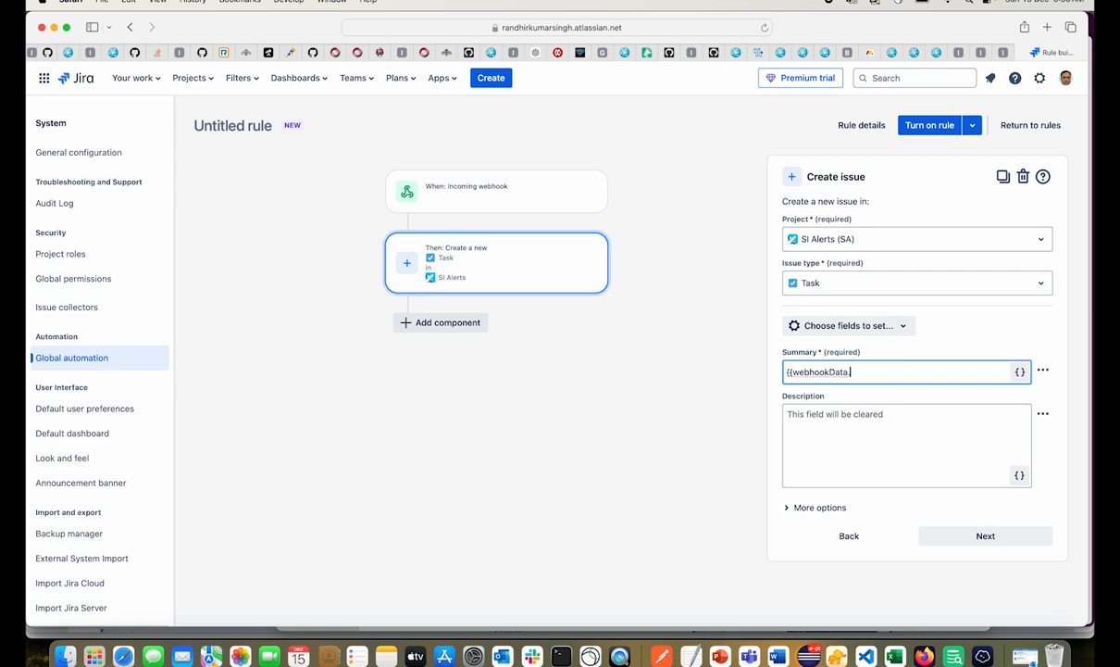
type(".name}}")
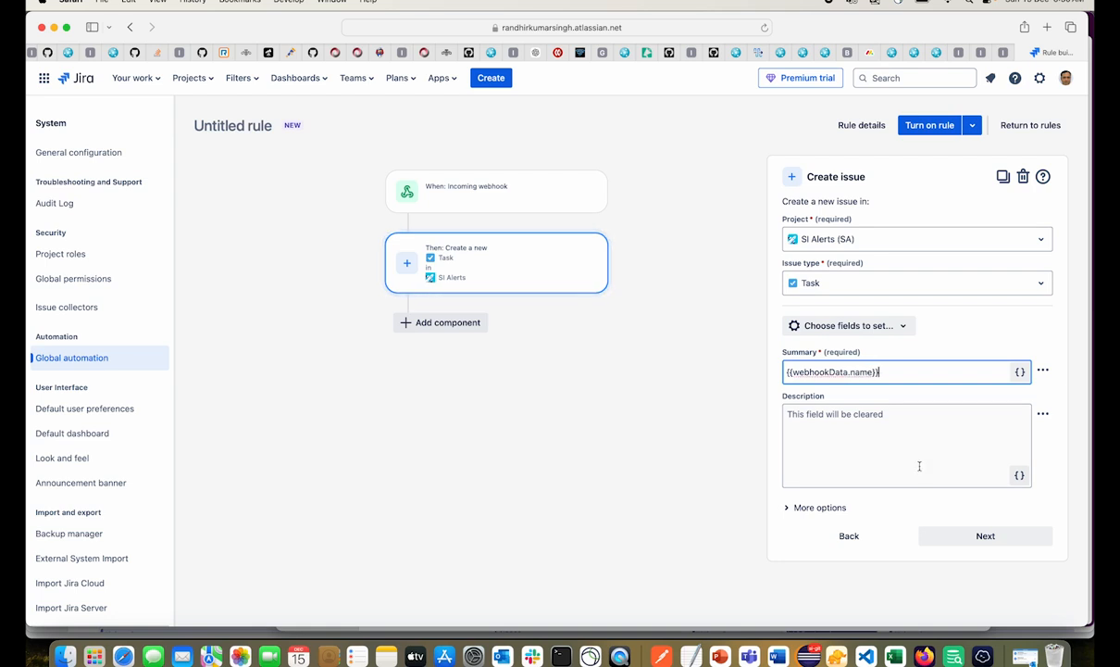
Step: Set the issue description to the smart value {{webhookData}} and confirm the Create issue action
left_click(887, 427)
type("{{")
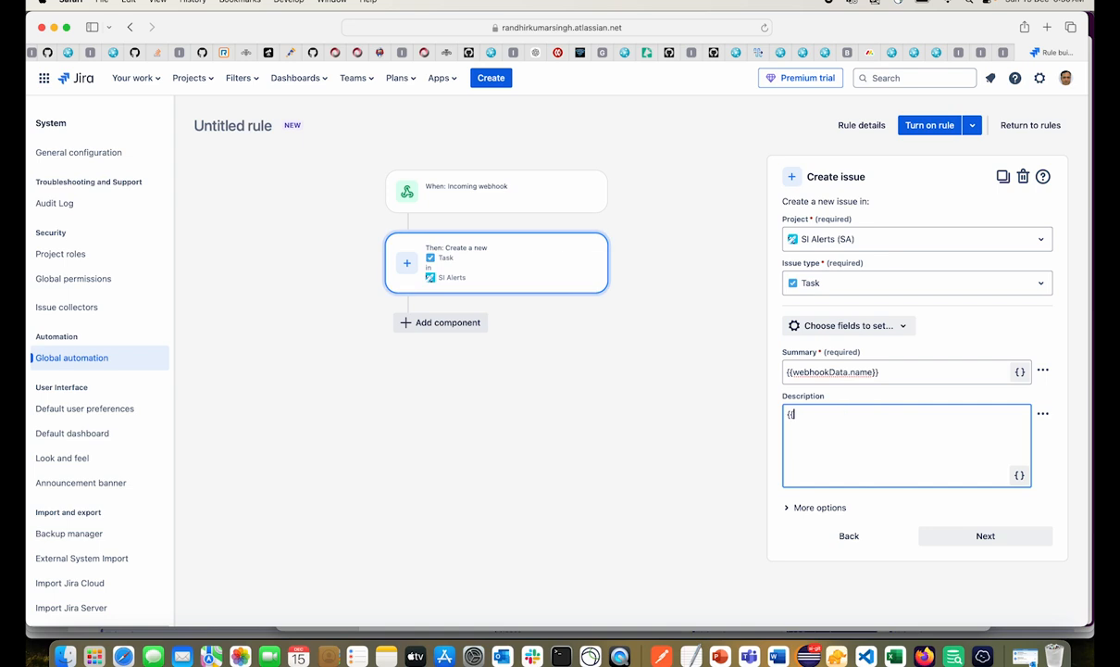
type("webhoo")
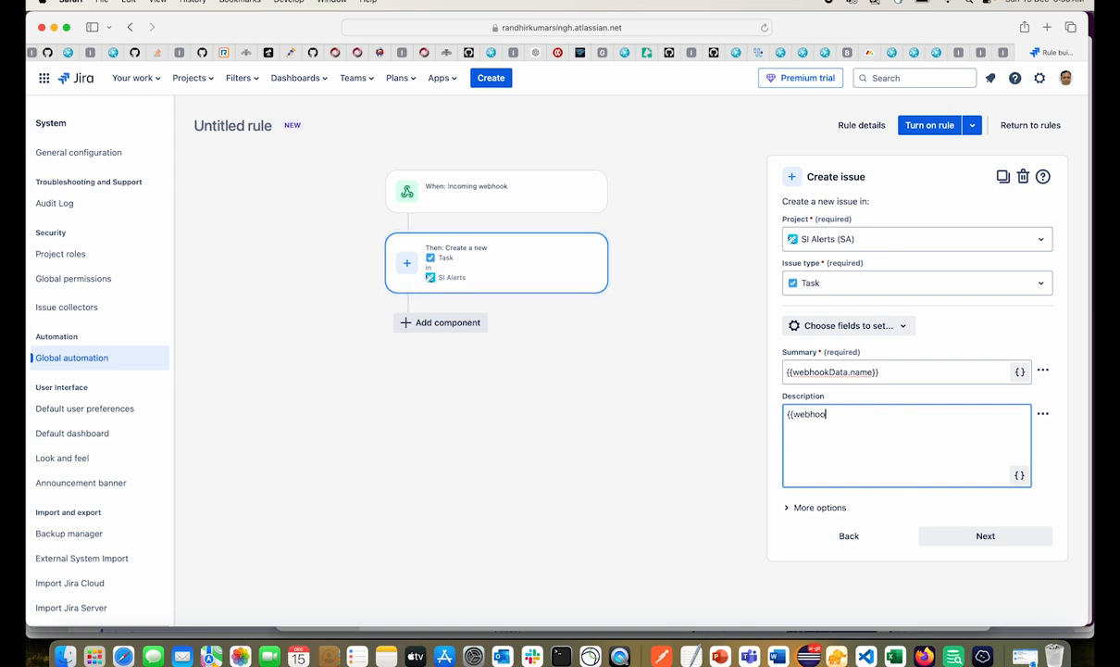
type("kData}")
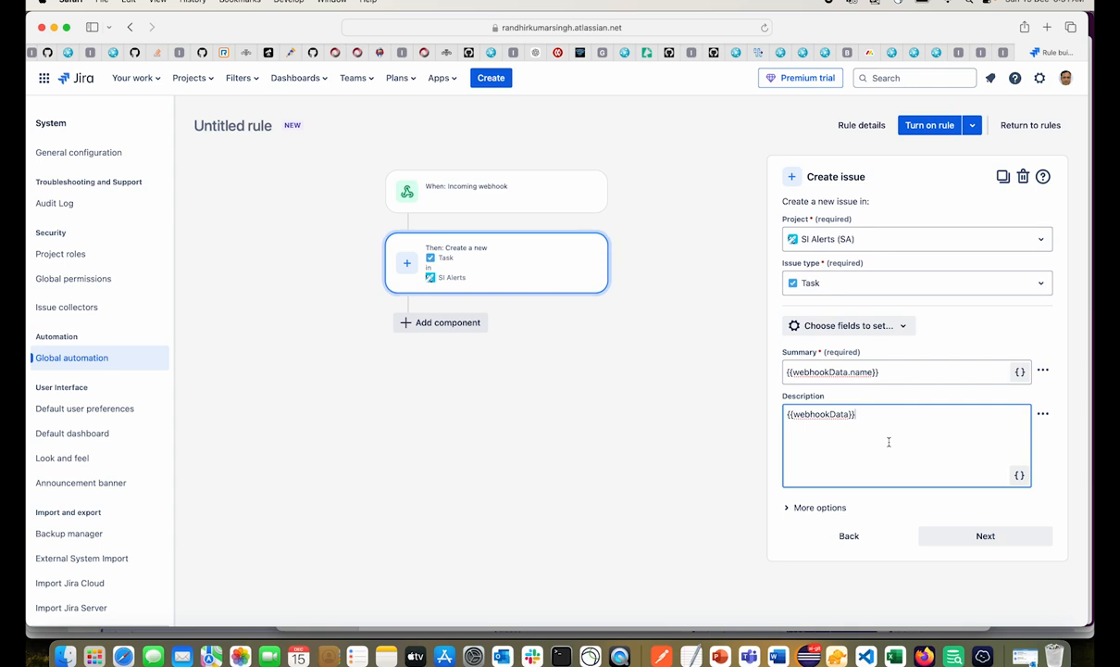
left_click(970, 535)
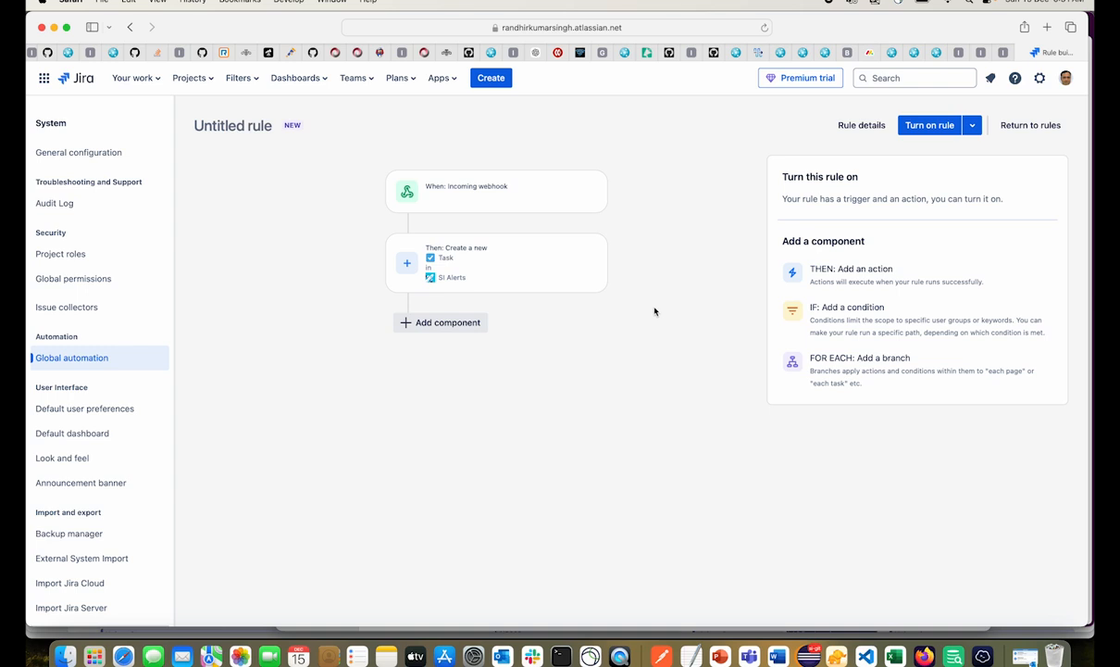
Step: Name the automation rule SI Alerts and turn it on
left_click(923, 126)
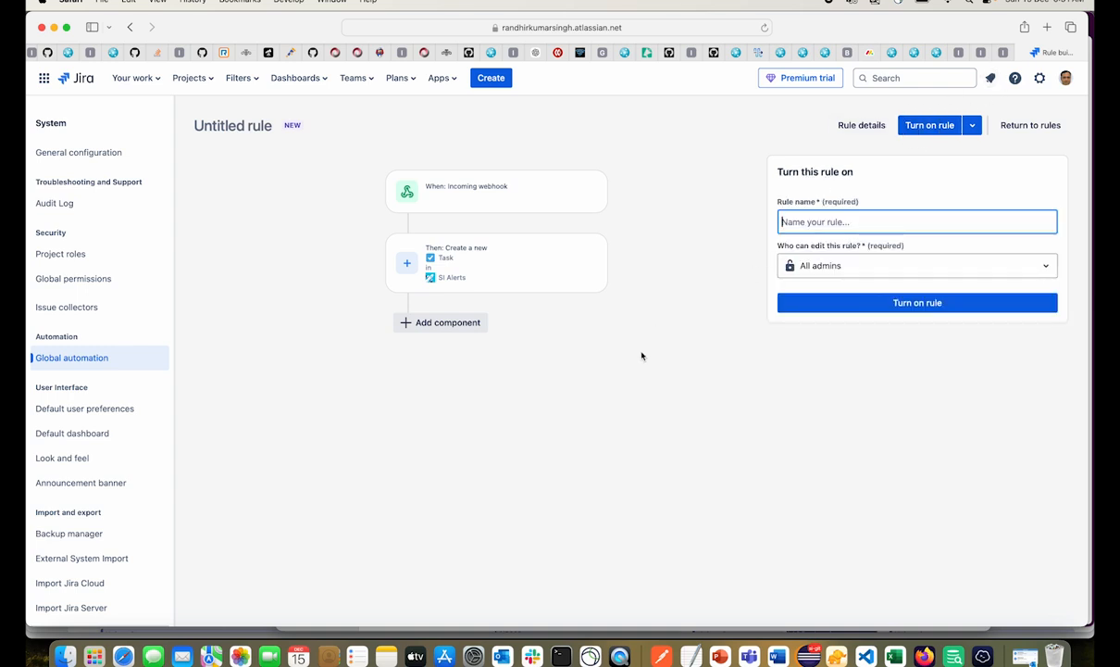
type("SI A")
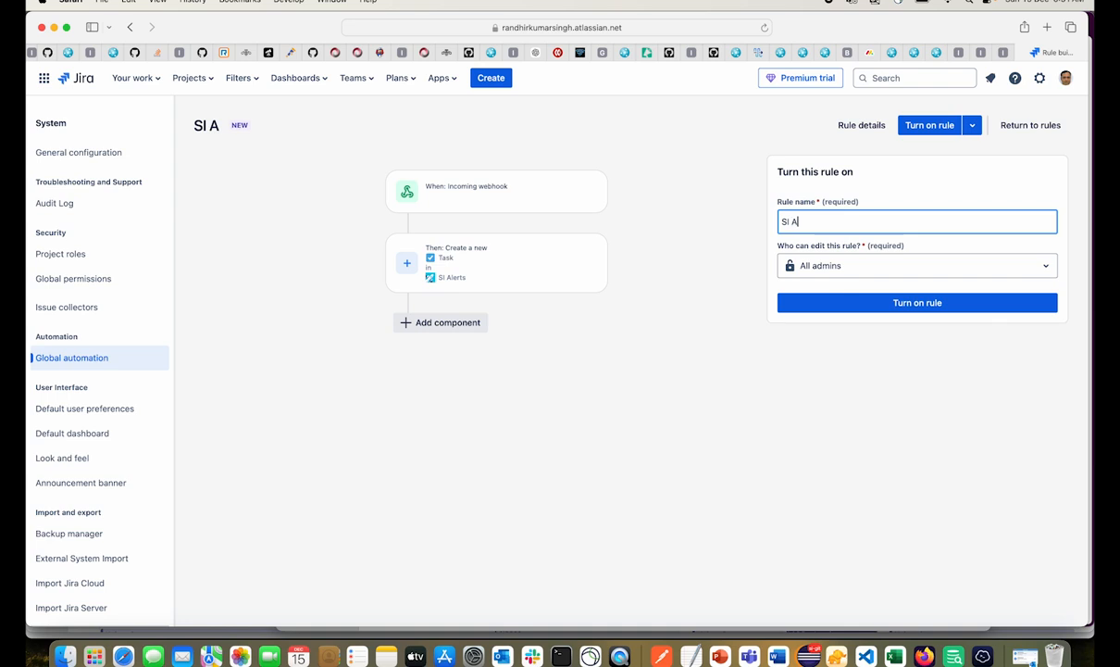
type("lerts")
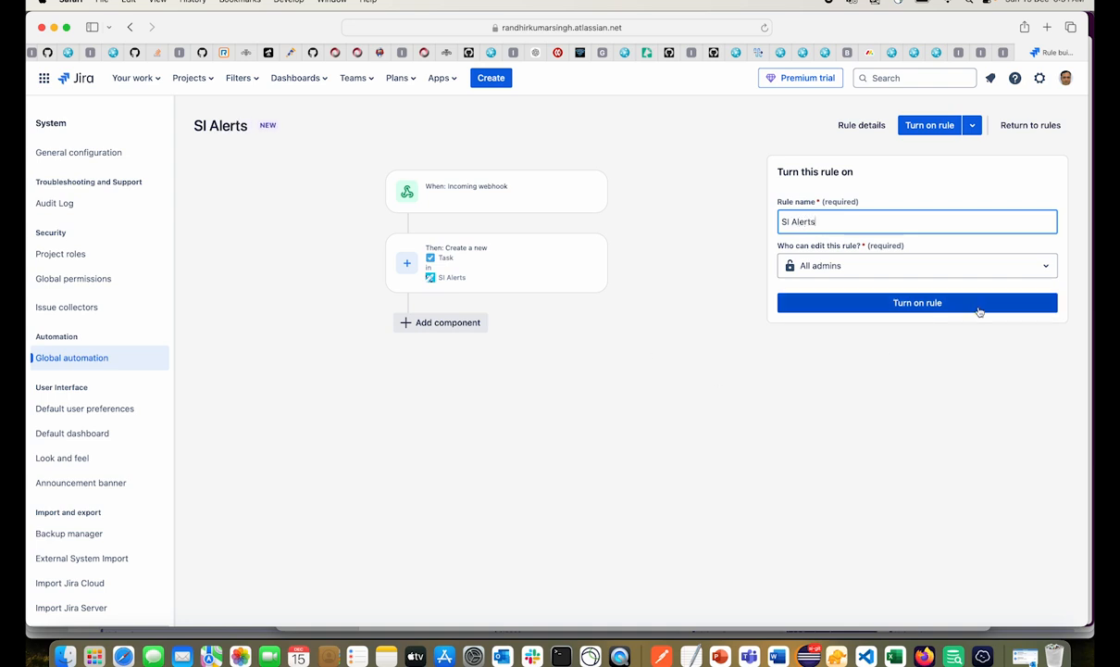
left_click(910, 307)
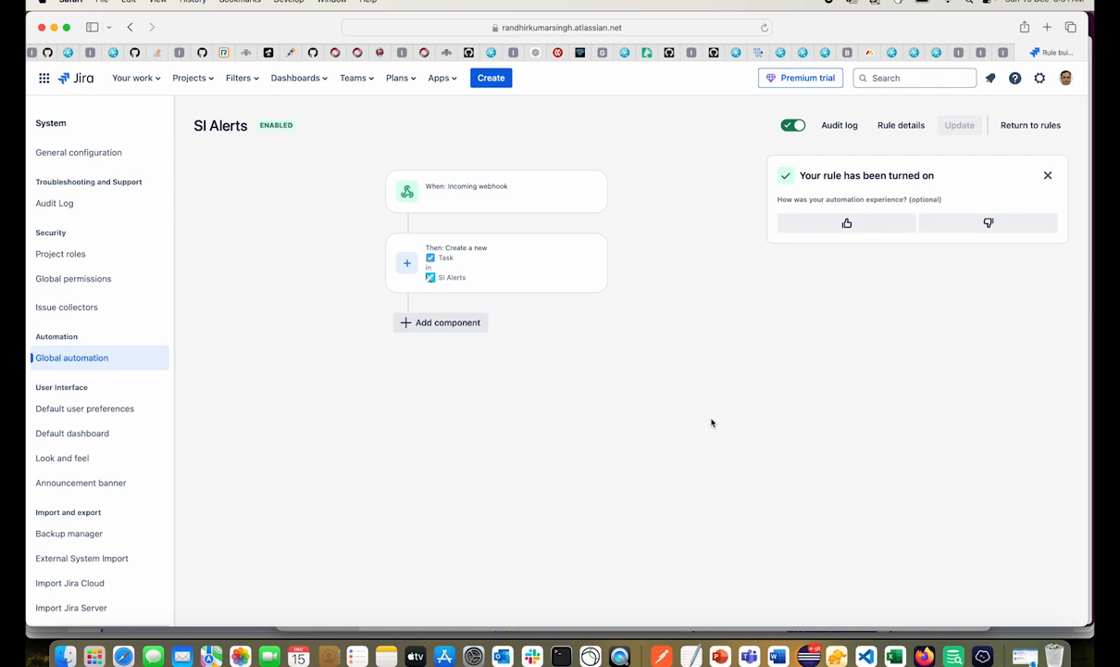
Step: Return to the new integration in IBM Storage Insights and name it Jira automation
left_click(1002, 53)
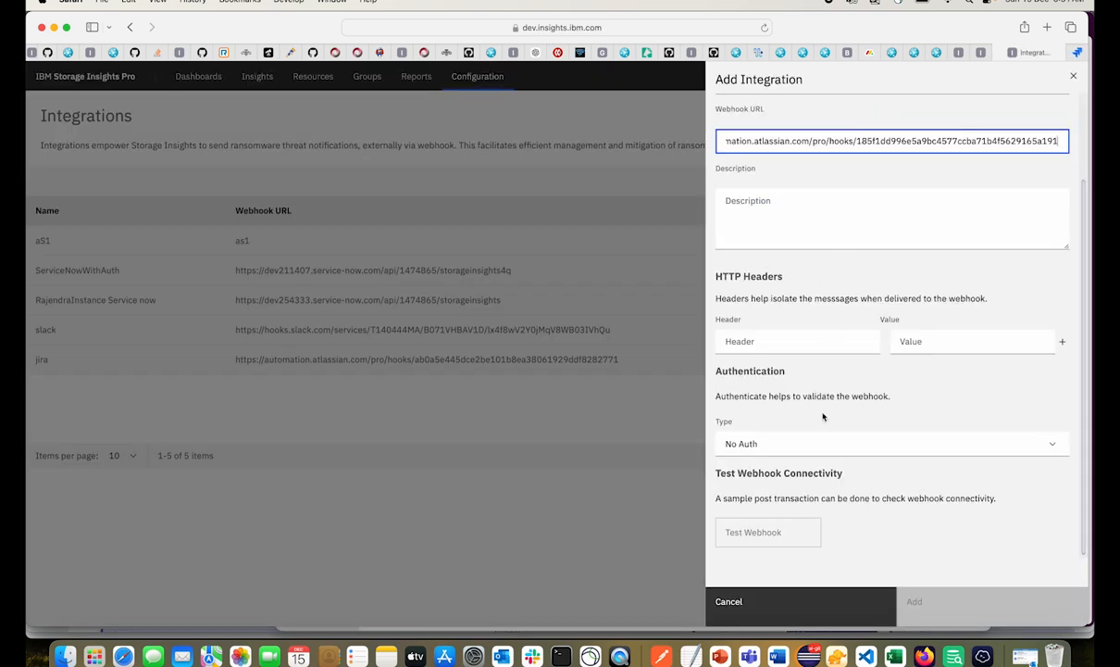
scroll(823, 407, "up", 3)
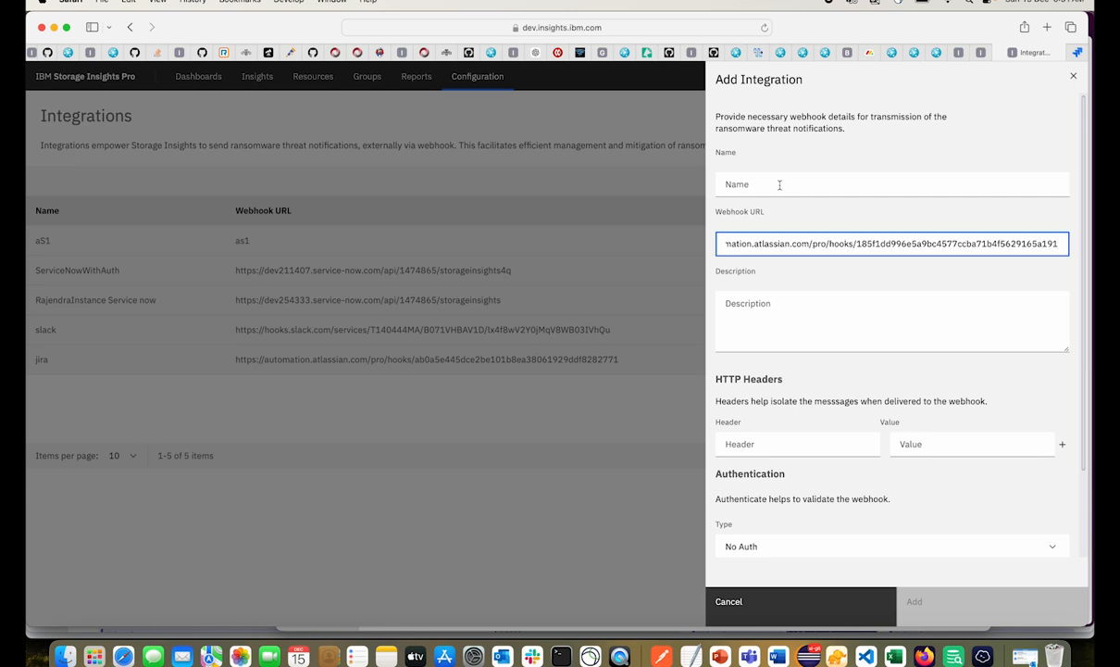
left_click(780, 184)
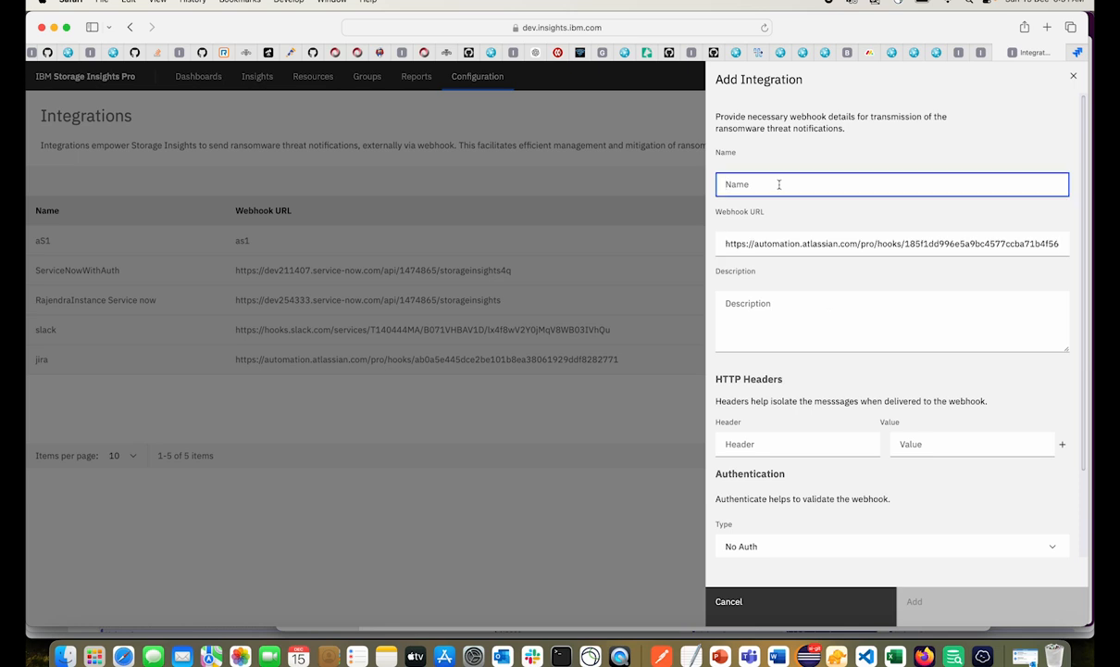
type("Jira a")
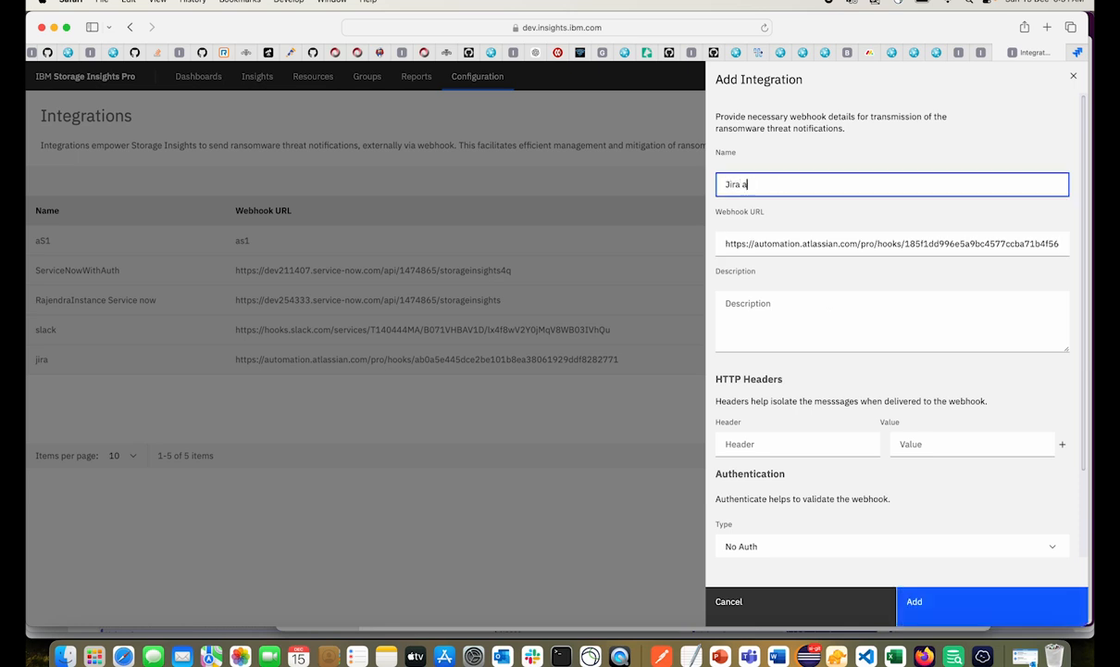
type("utoma")
Step: Enter the description "This webhook is to create tasks in Jira" for the integration and test its webhook connectivity
key("Tab")
key("Tab")
type("T")
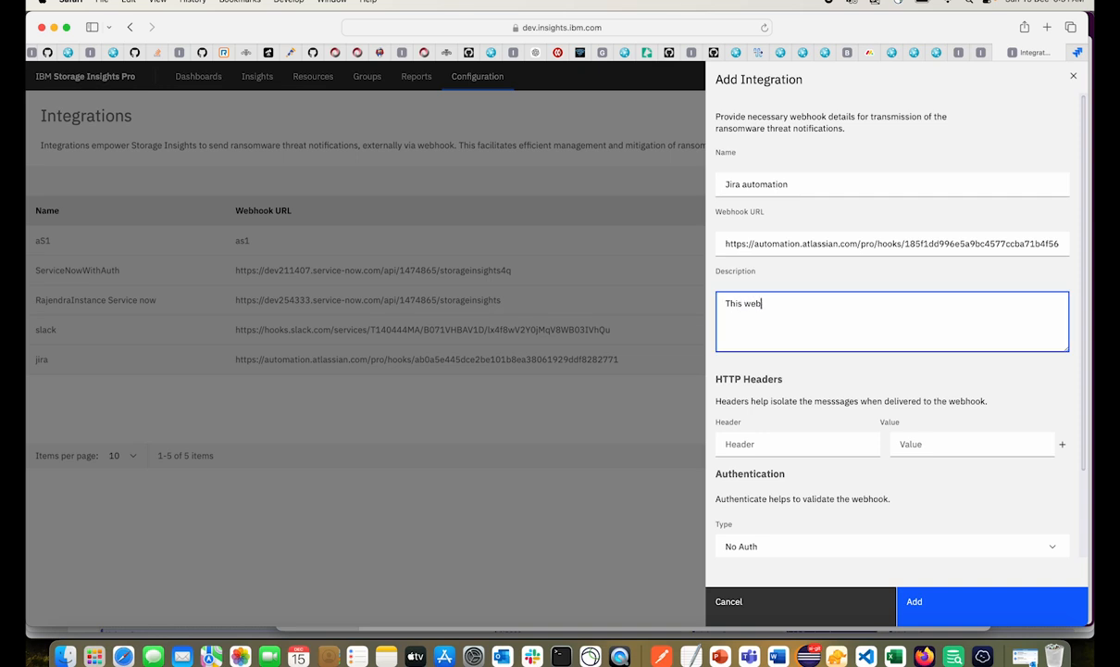
type("his webhook is to create tasks in Jir")
type("ate tasks in Jir")
scroll(687, 409, "down", 2)
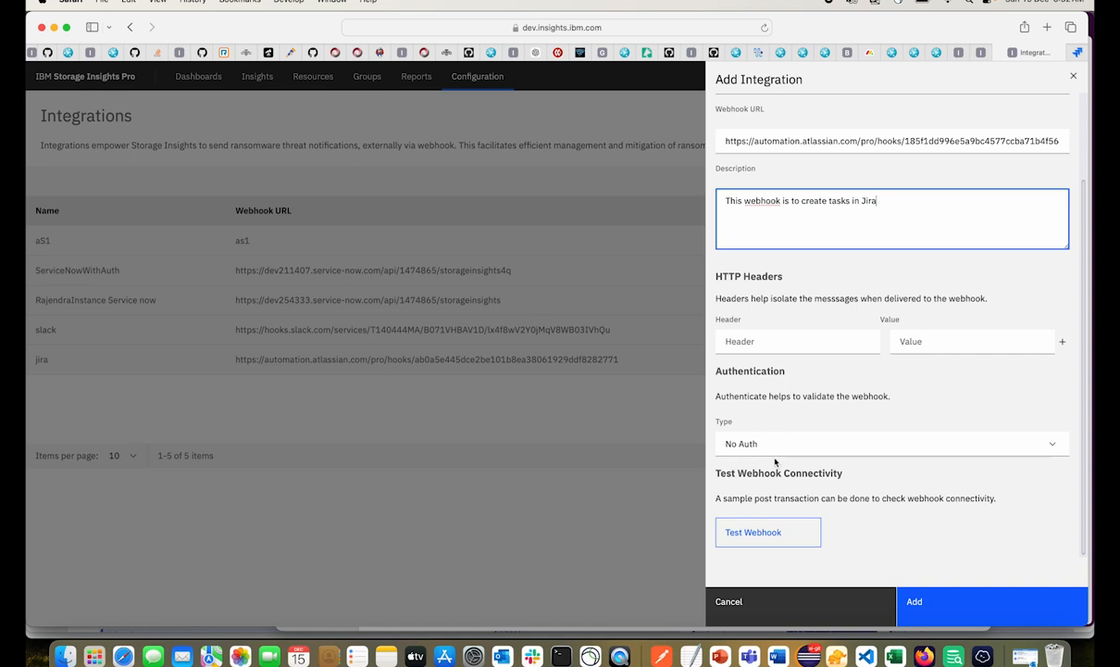
left_click(757, 540)
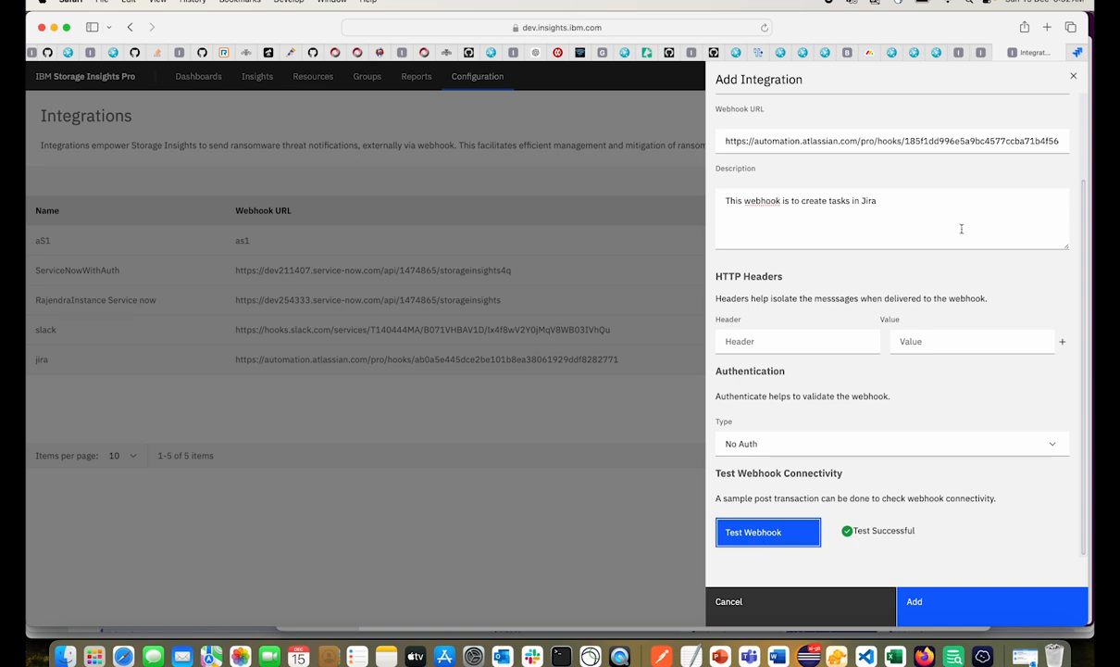
Step: Switch to Jira and open the Ransomware Threat Detection task on the SI Alerts project's board
left_click(1075, 53)
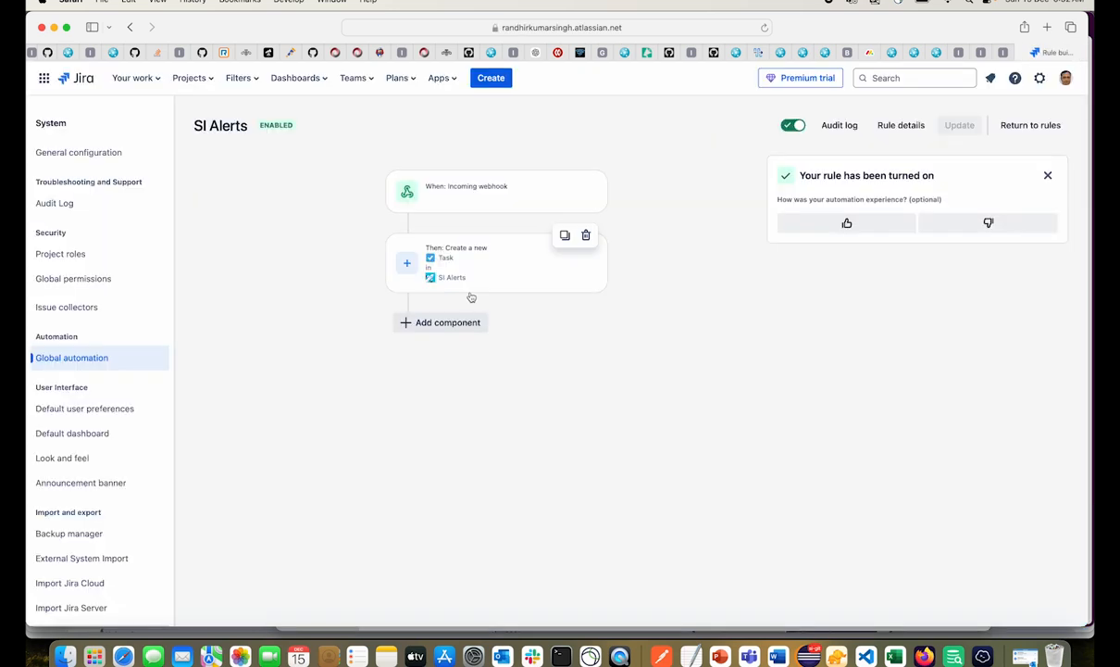
left_click(189, 78)
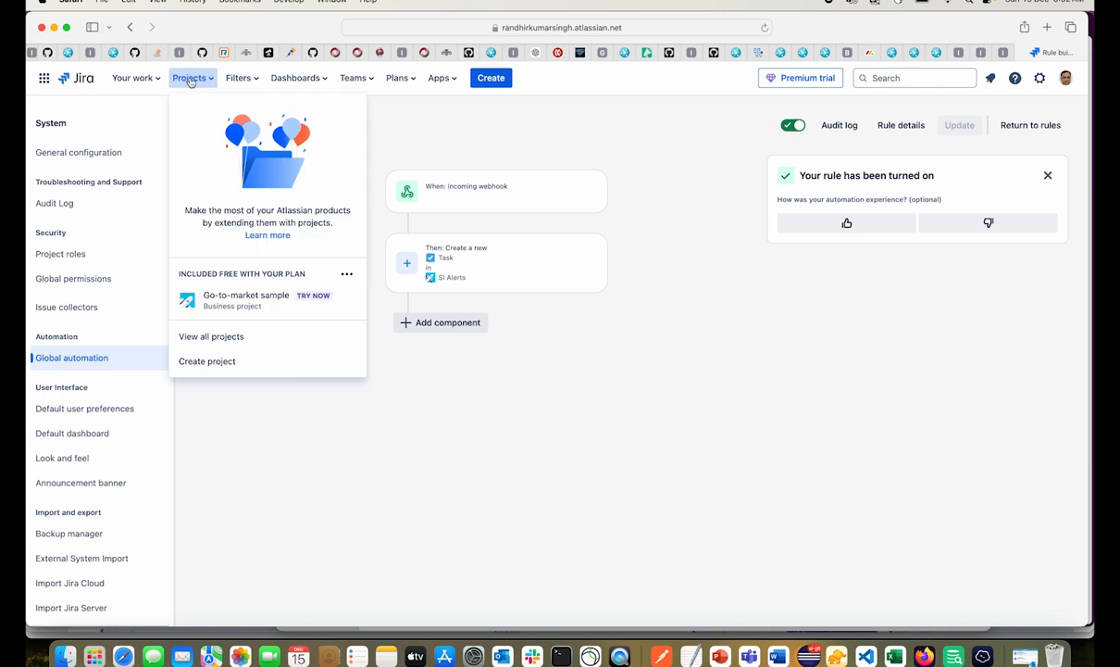
left_click(248, 139)
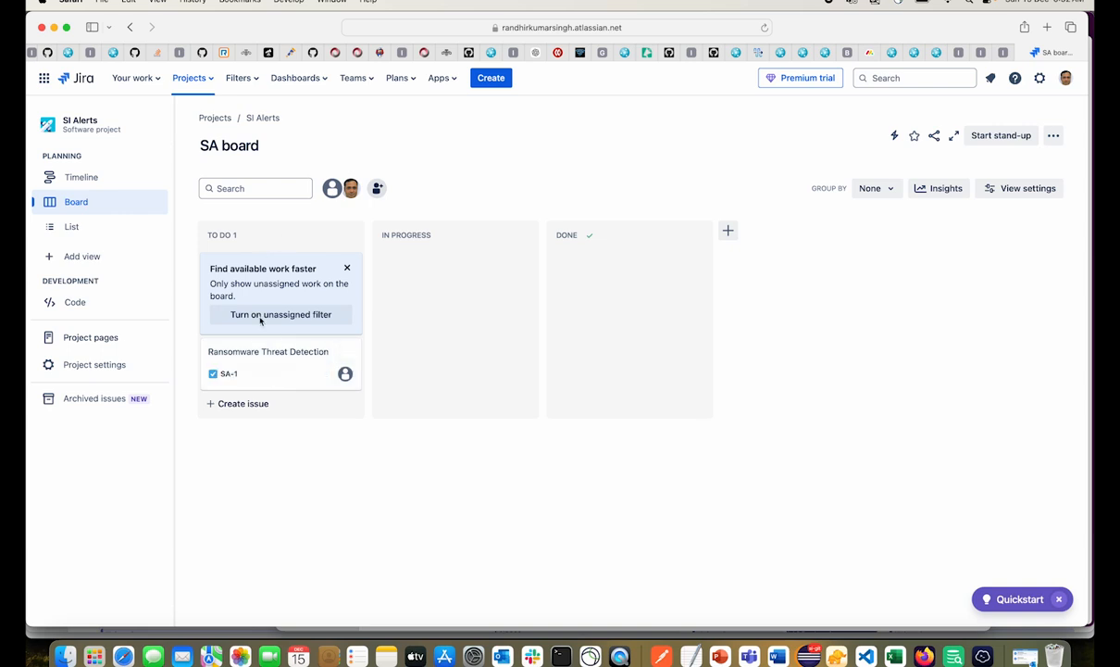
left_click(264, 366)
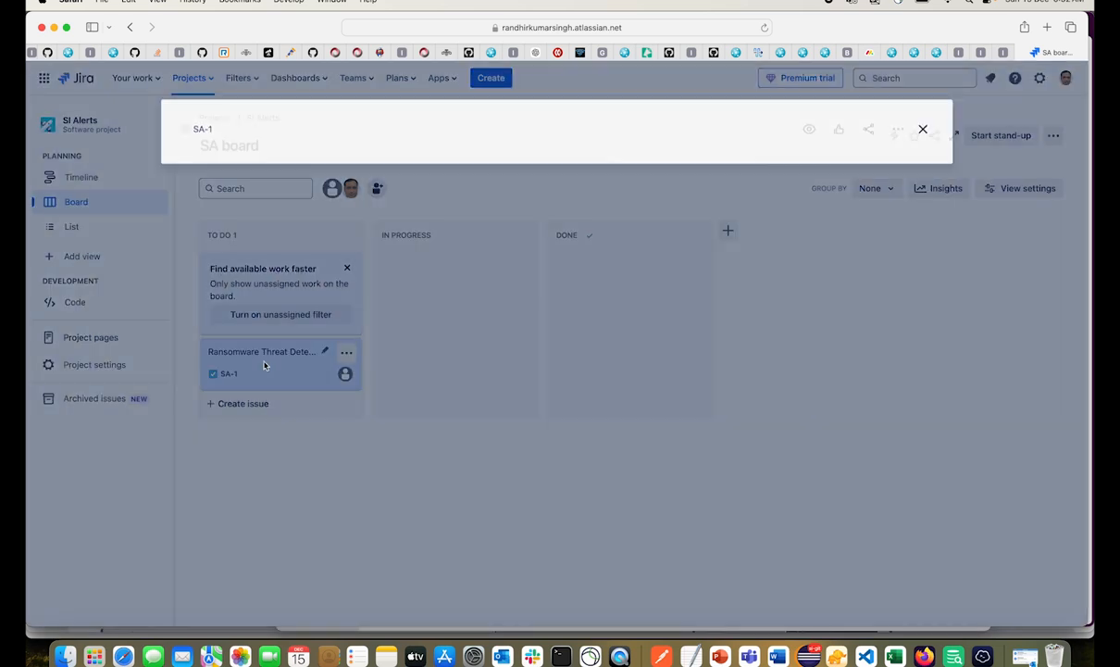